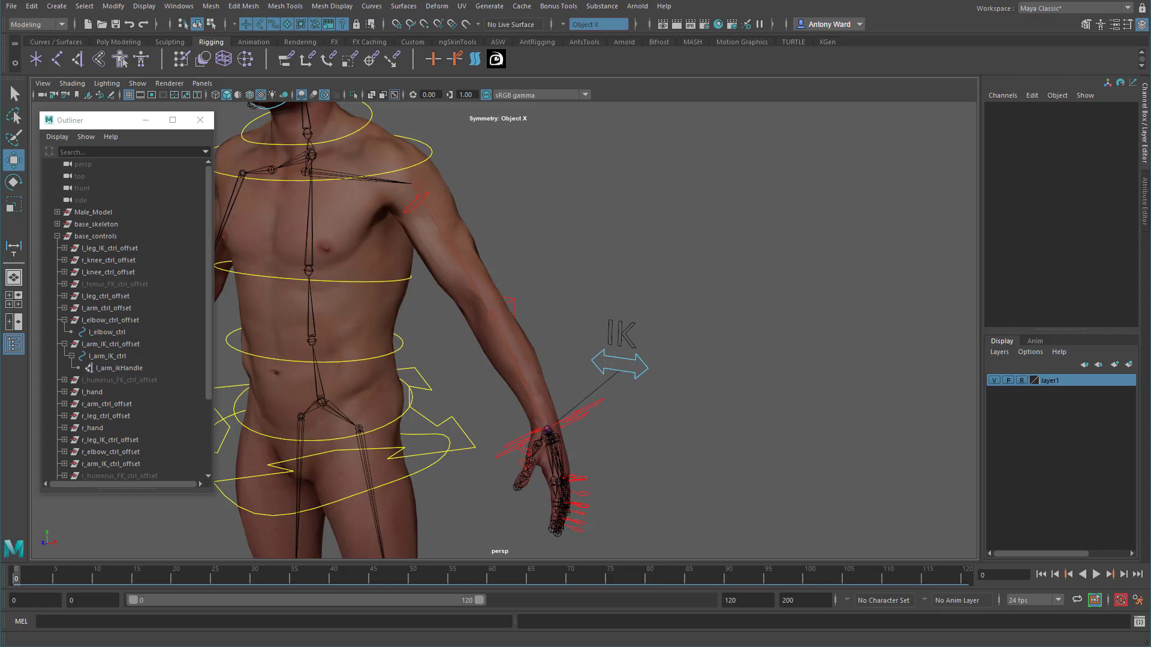
- Try moving l_elbow_ctrl backward away from the left elbow, and undo the moves
left_click(512, 301)
left_click_drag(435, 340, 530, 296)
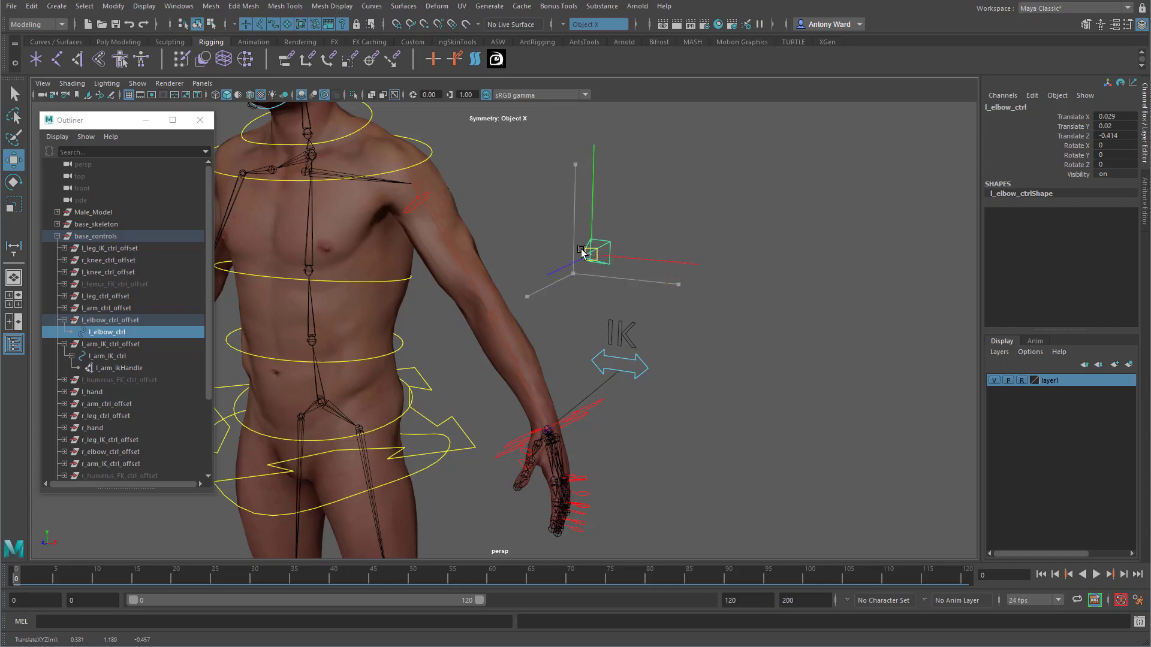
key("ctrl+z")
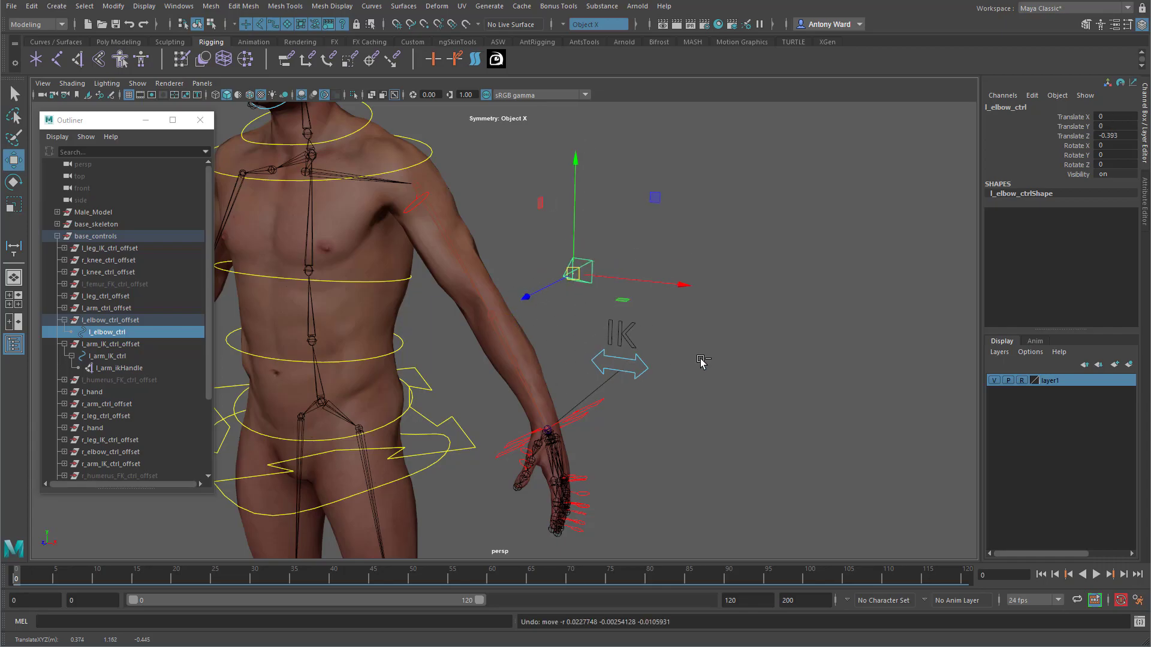
key("ctrl+z")
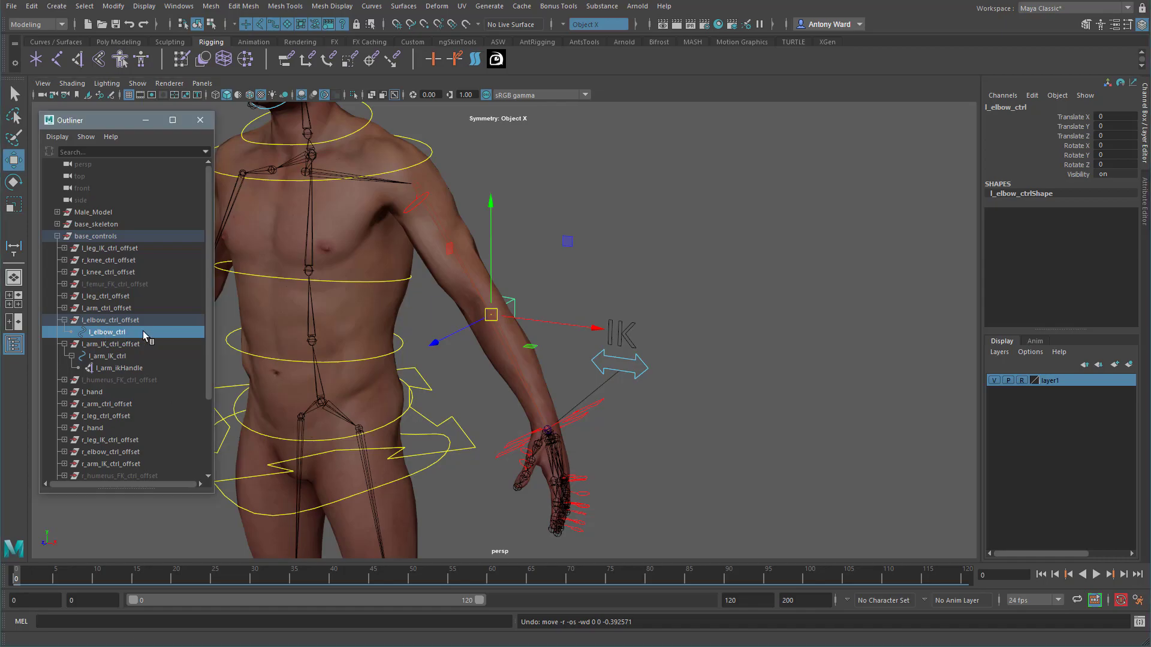
- Apply a Pole Vector constraint from l_elbow_ctrl to l_arm_ikHandle
left_click(139, 370, "ctrl")
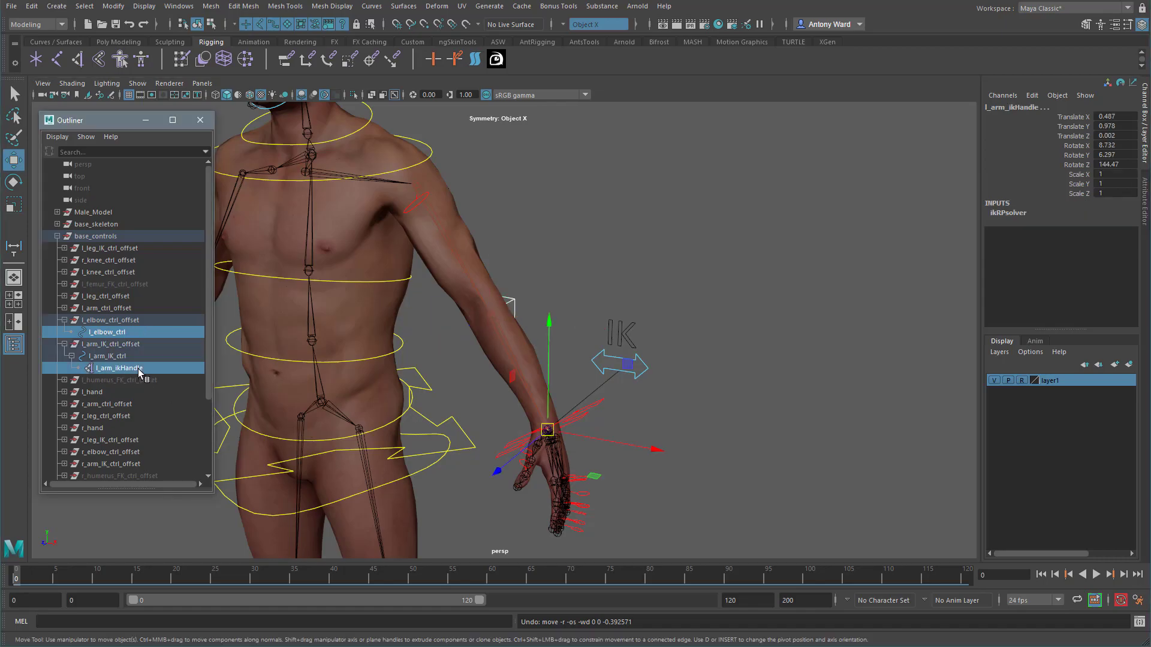
key("space")
left_click(587, 381)
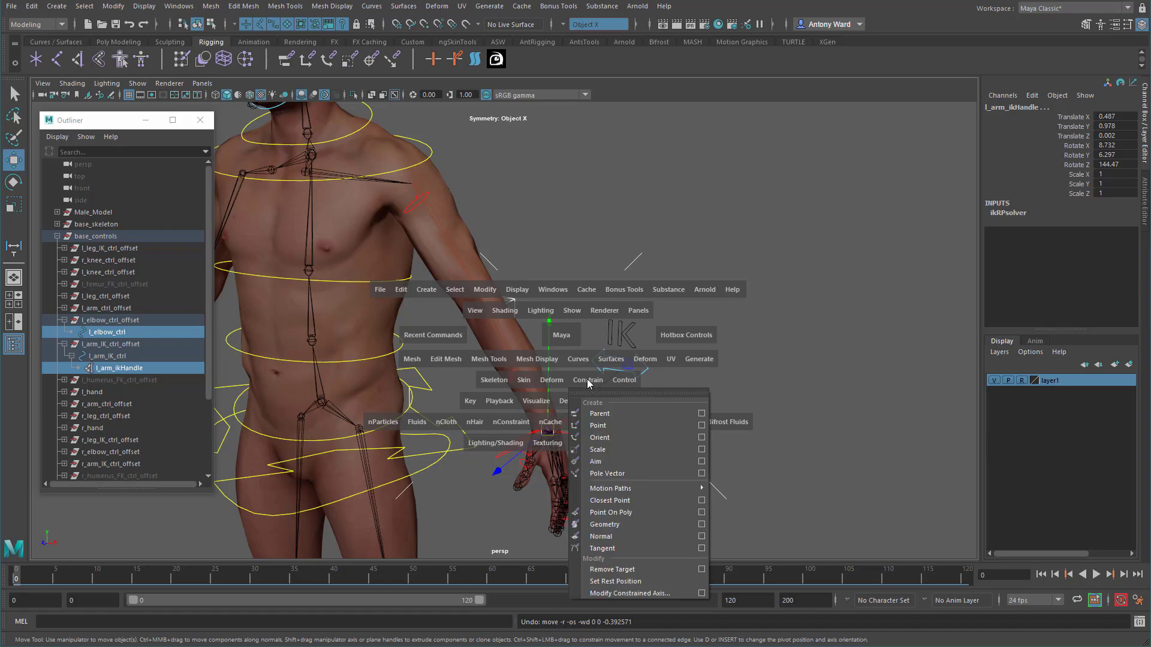
left_click(612, 474)
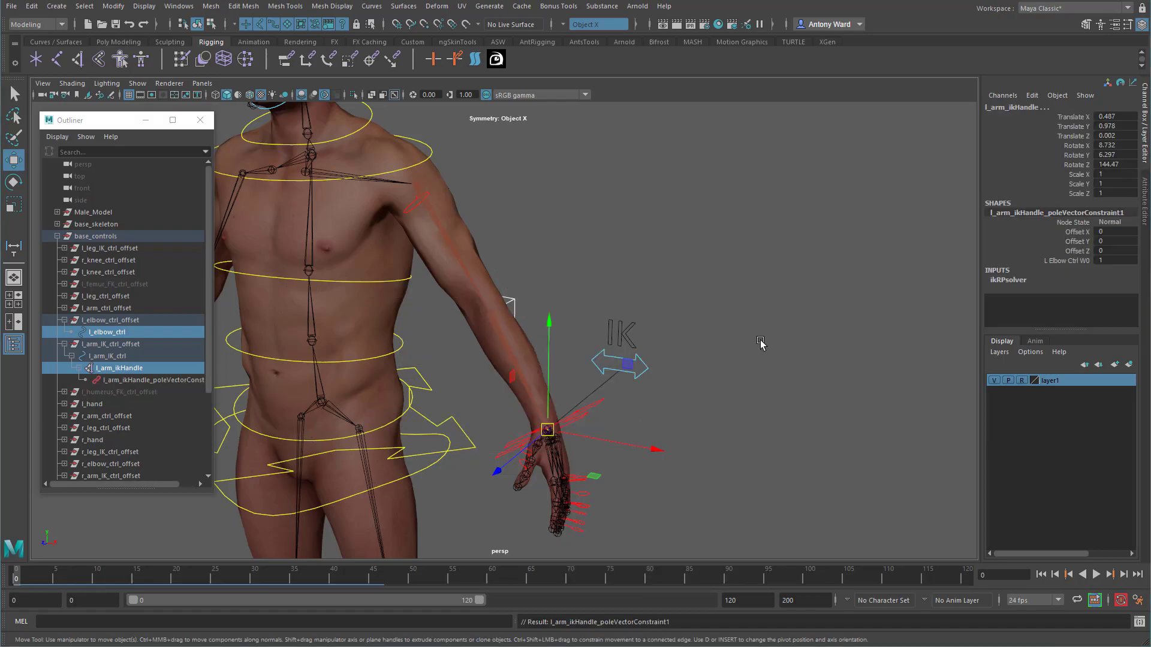
- Move l_elbow_ctrl behind the left elbow to a Translate Z of about -0.346
left_click(596, 278)
left_click(514, 303)
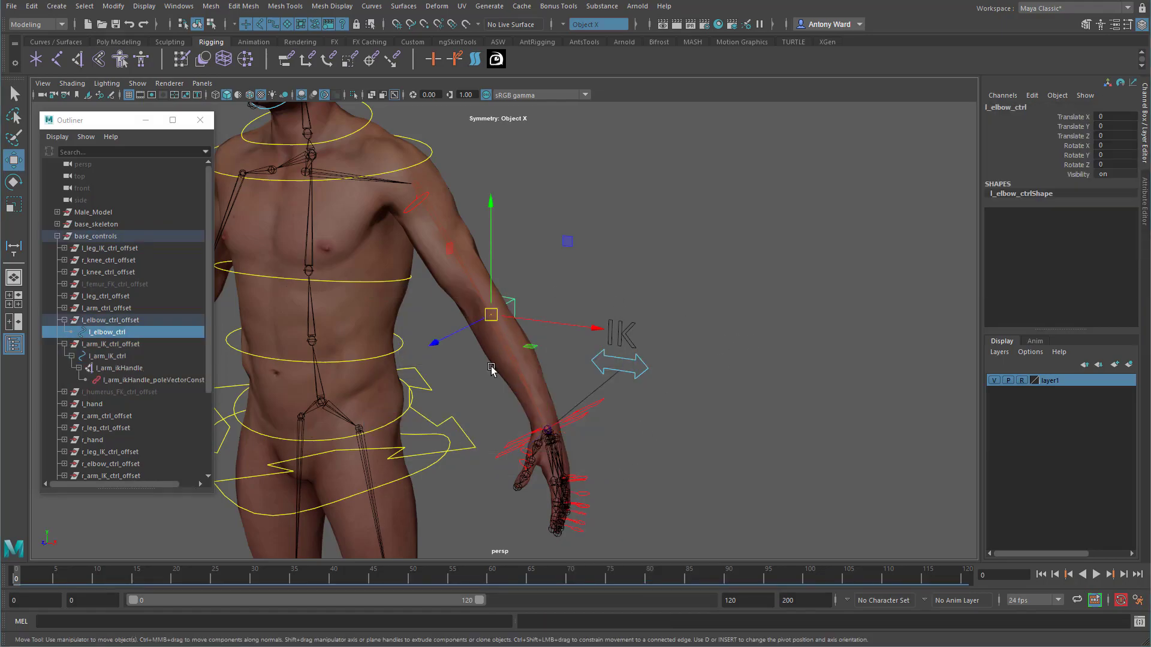
left_click_drag(431, 347, 528, 313)
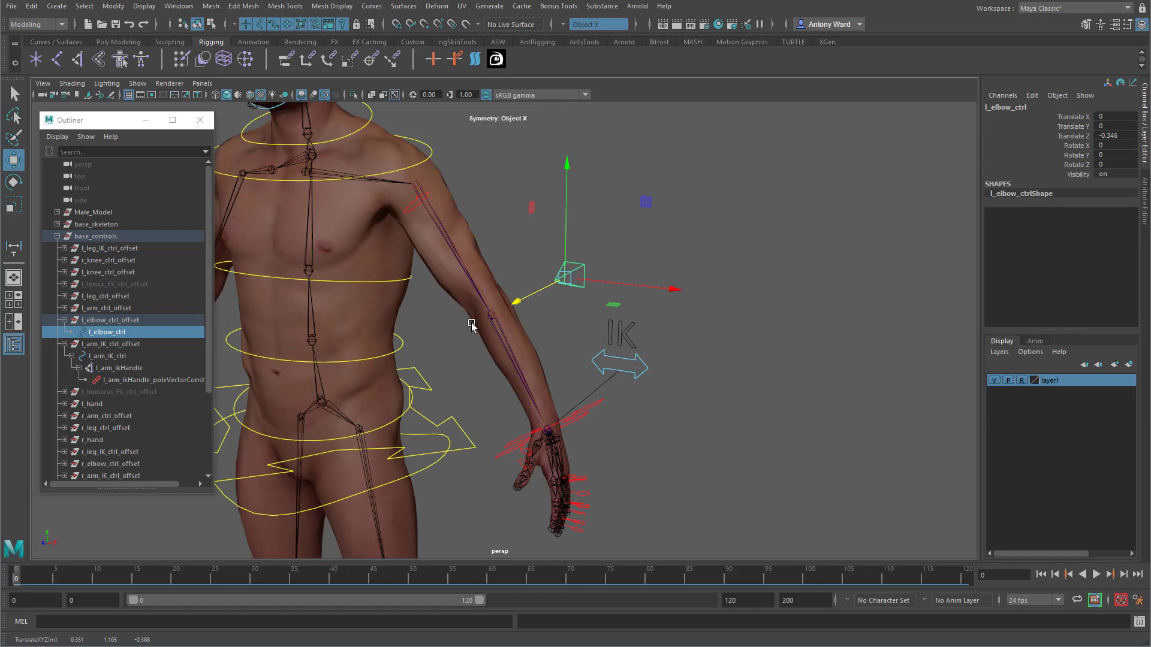
- Test the IK FK Switch on l_arm_ctrl by lowering it to 0 and returning it to 1
left_click(649, 373)
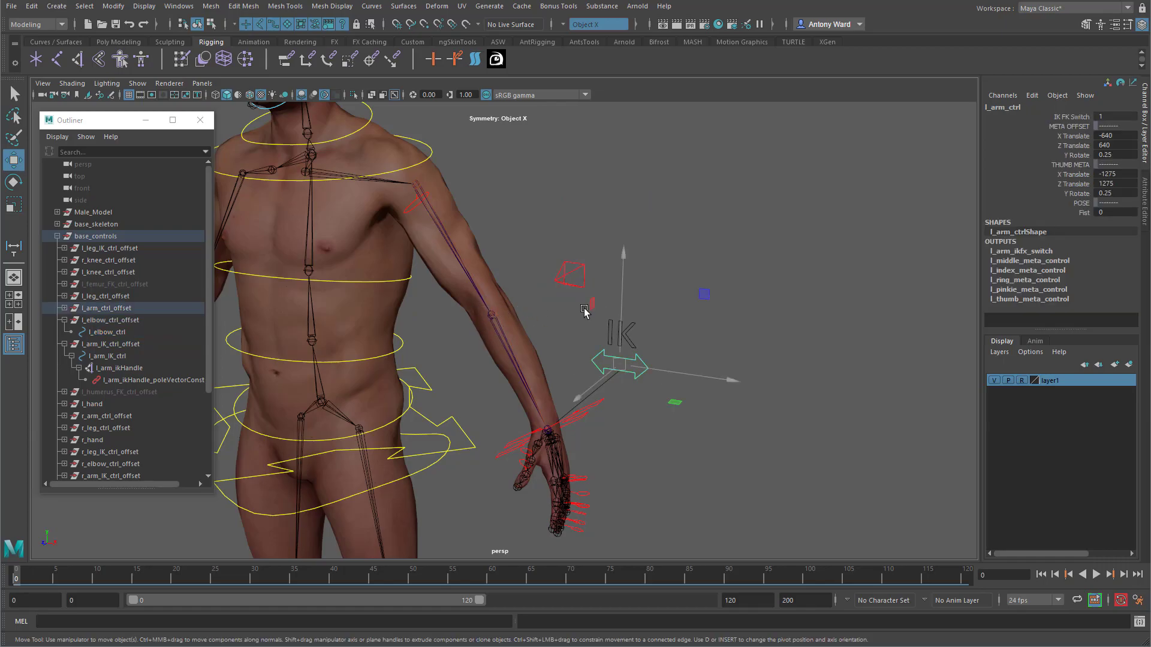
left_click(1068, 118)
middle_click_drag(842, 241, 802, 240)
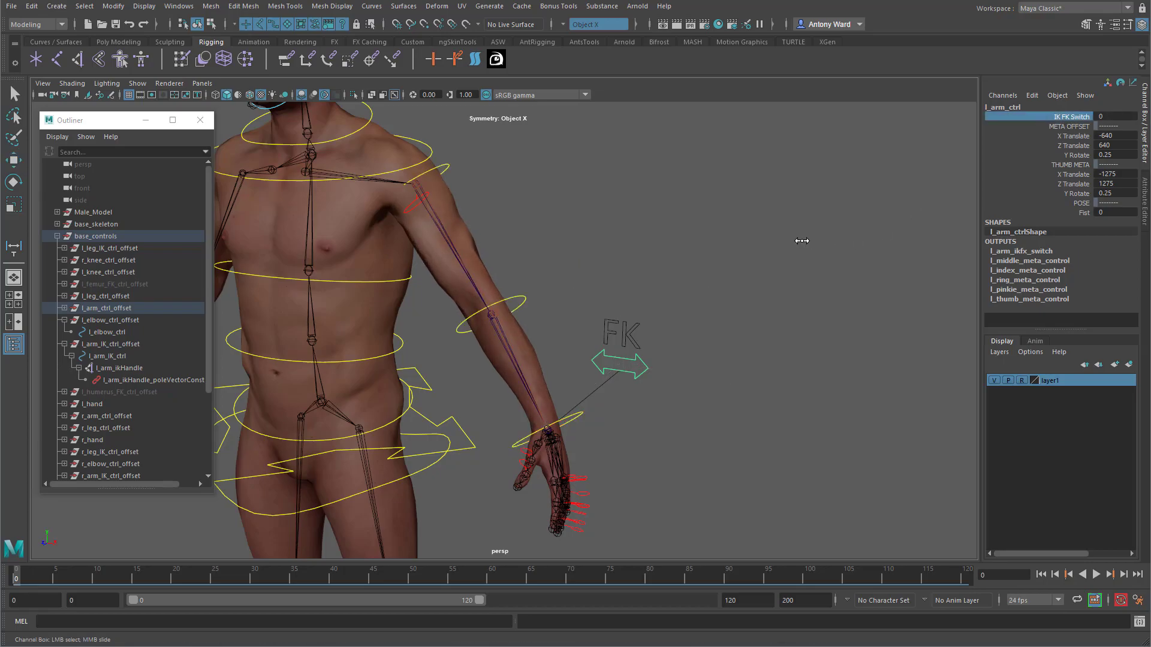
middle_click_drag(801, 241, 750, 259)
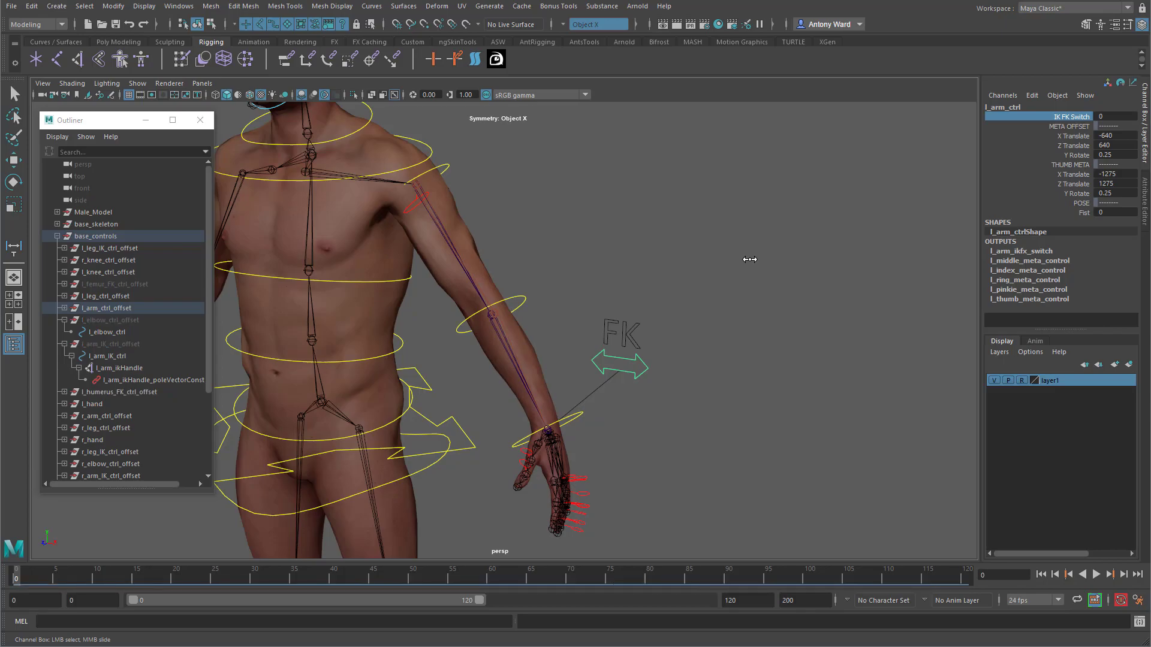
middle_click_drag(671, 358, 731, 360)
- Reset the Translate Z of l_elbow_ctrl to 0 and delete the pole vector constraint under l_arm_ikHandle
left_click(577, 271)
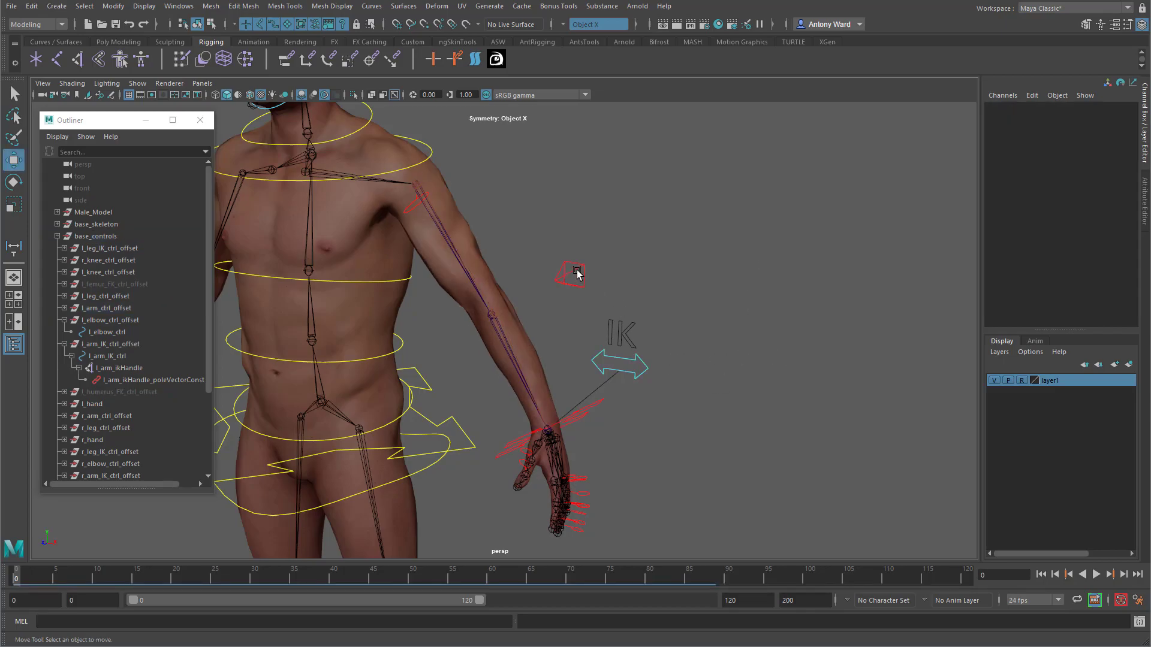
left_click(1116, 135)
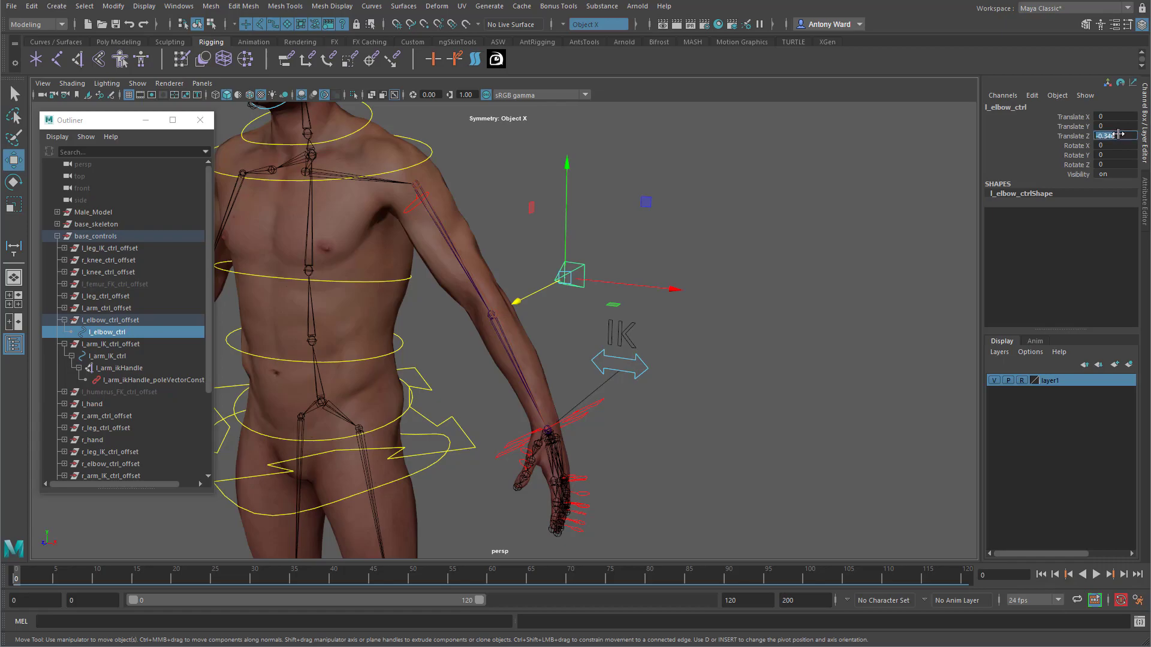
left_click(143, 381)
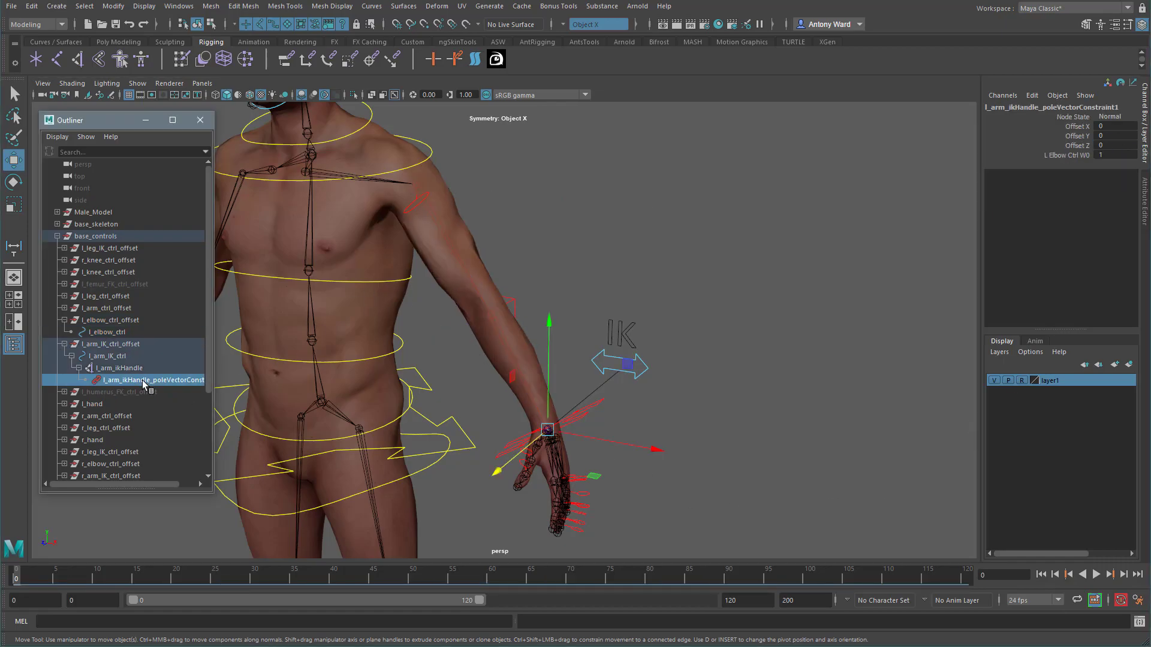
key("Delete")
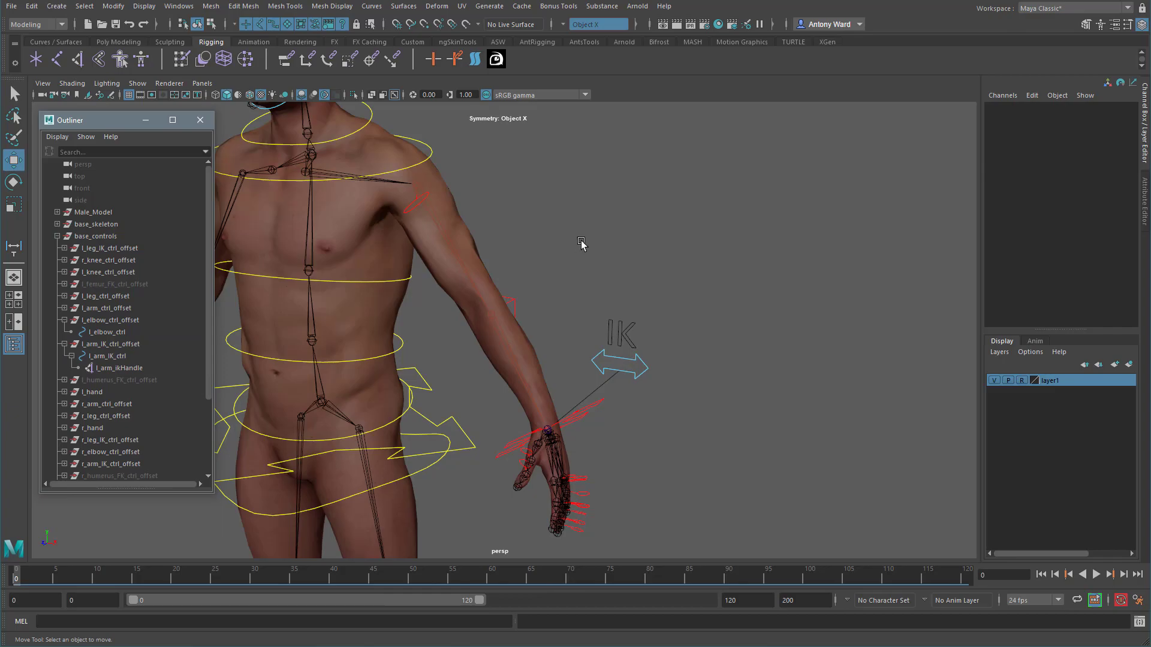
- Compare the axis orientation of the l_radius_ik joint with that of l_elbow_ctrl
middle_click_drag(578, 303, 588, 302, "alt")
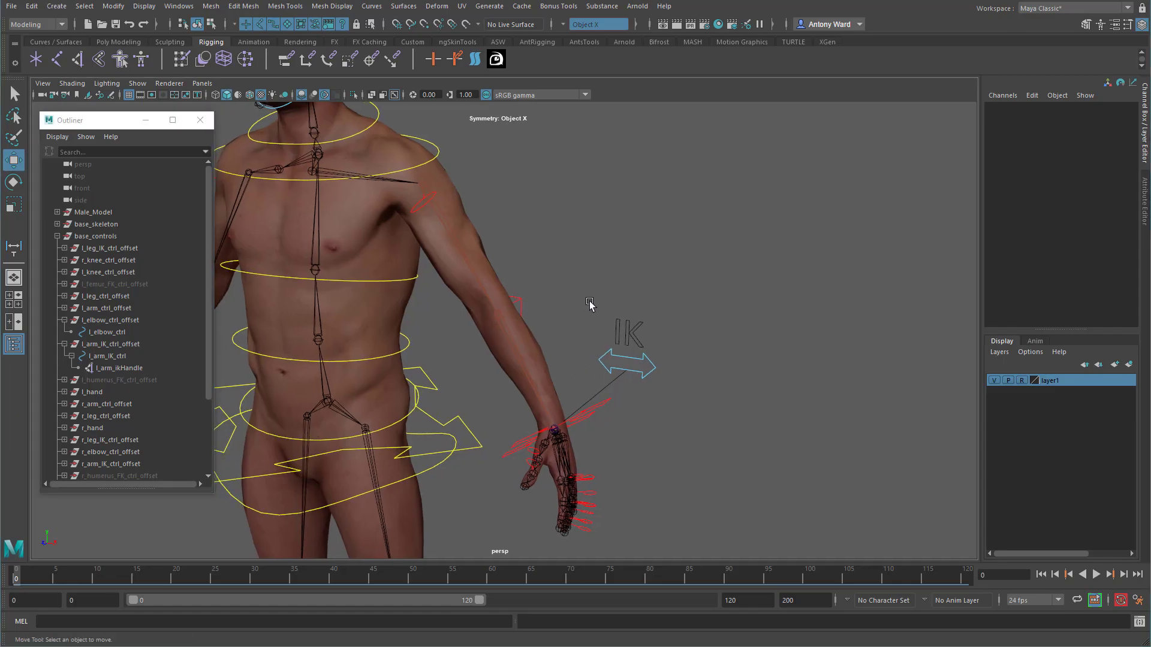
left_click(503, 328)
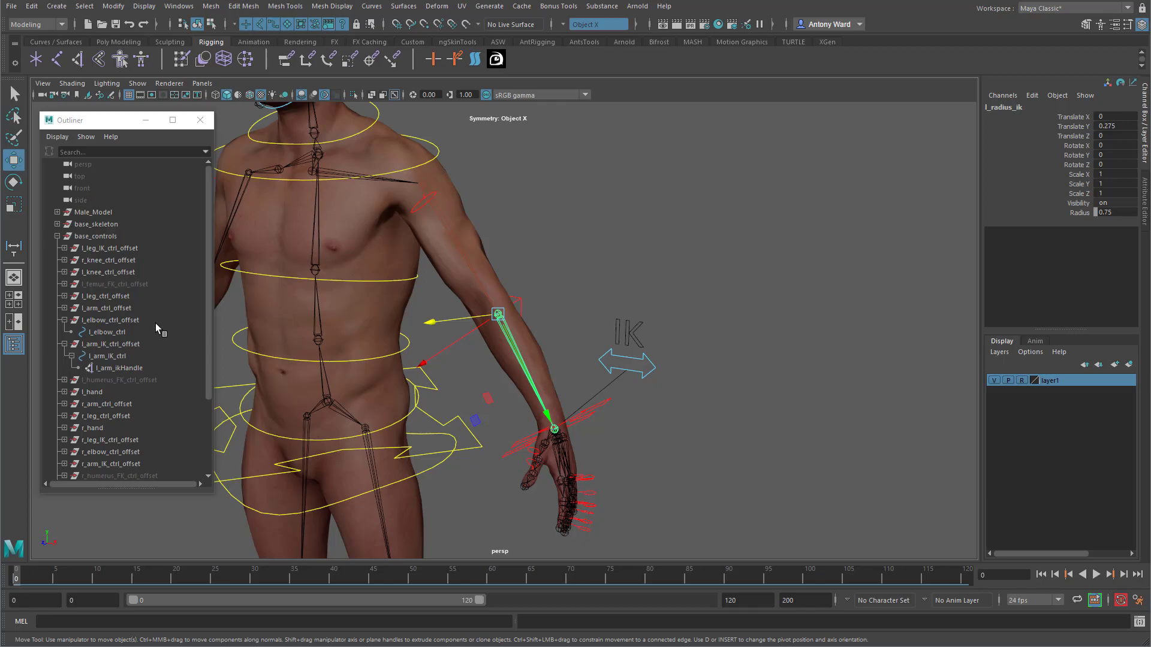
left_click(133, 331)
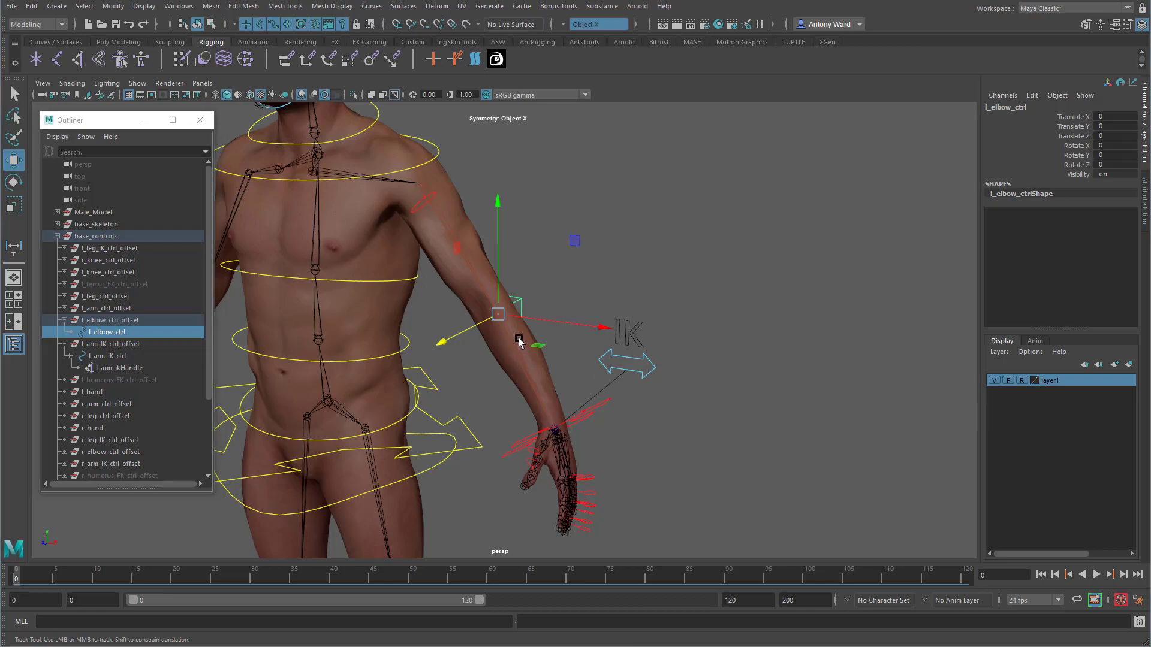
middle_click_drag(520, 342, 523, 353, "alt")
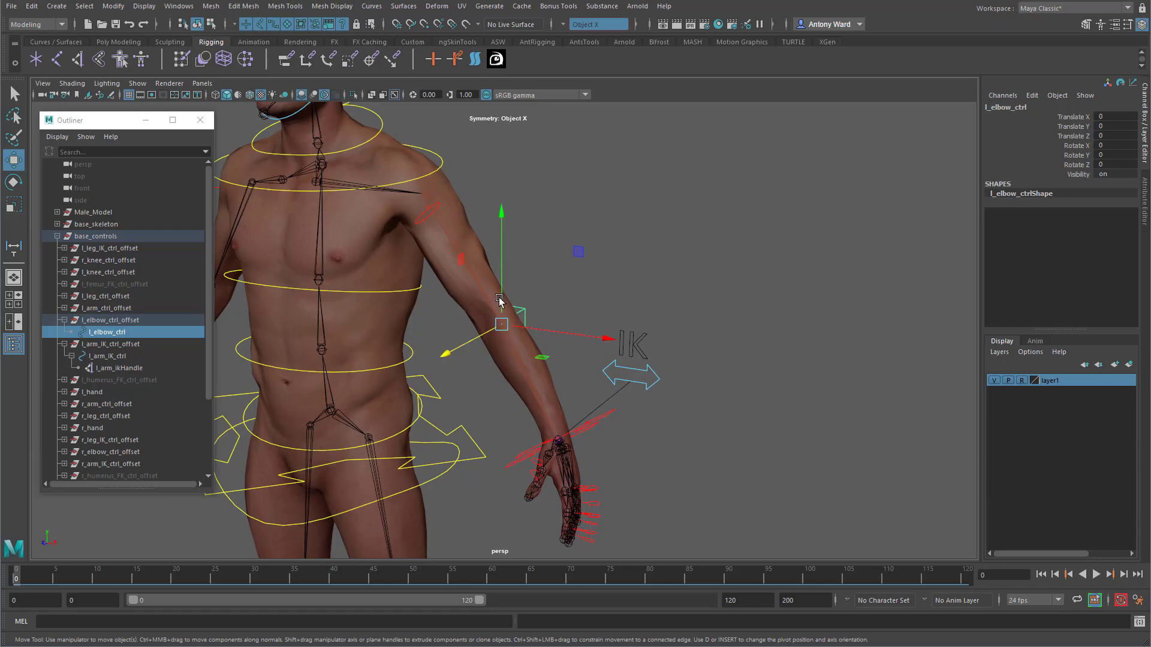
- Parent-constrain l_elbow_ctrl_offset to the l_radius_fk joint on all translate and rotate axes, with Maintain offset disabled
left_click(519, 354)
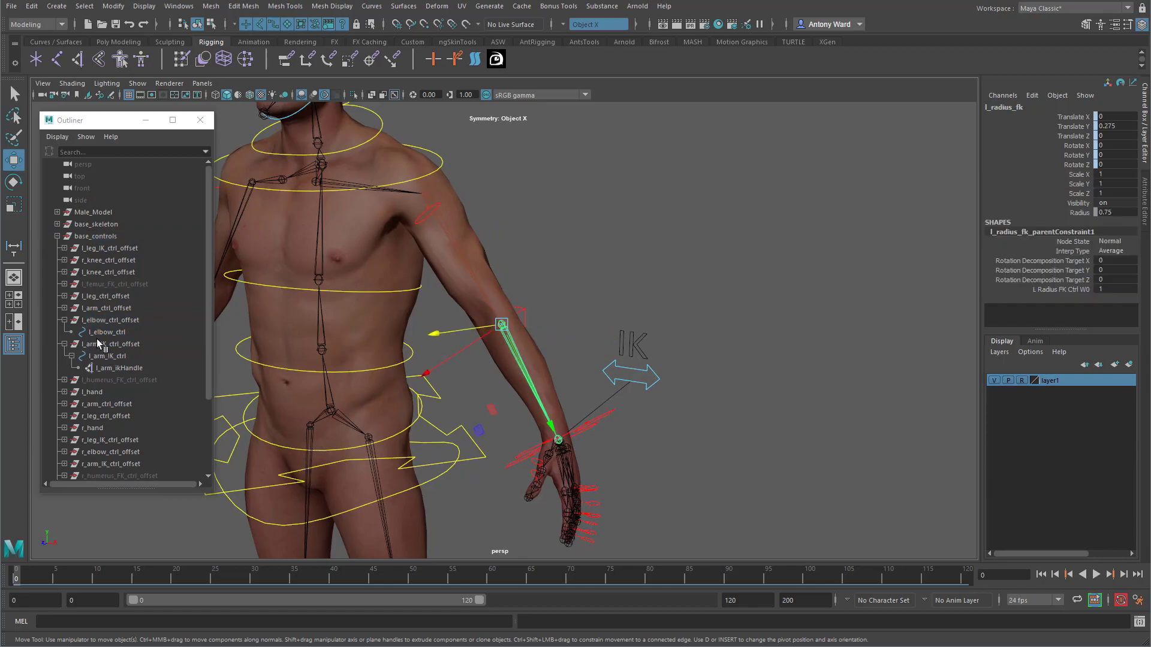
left_click(105, 321)
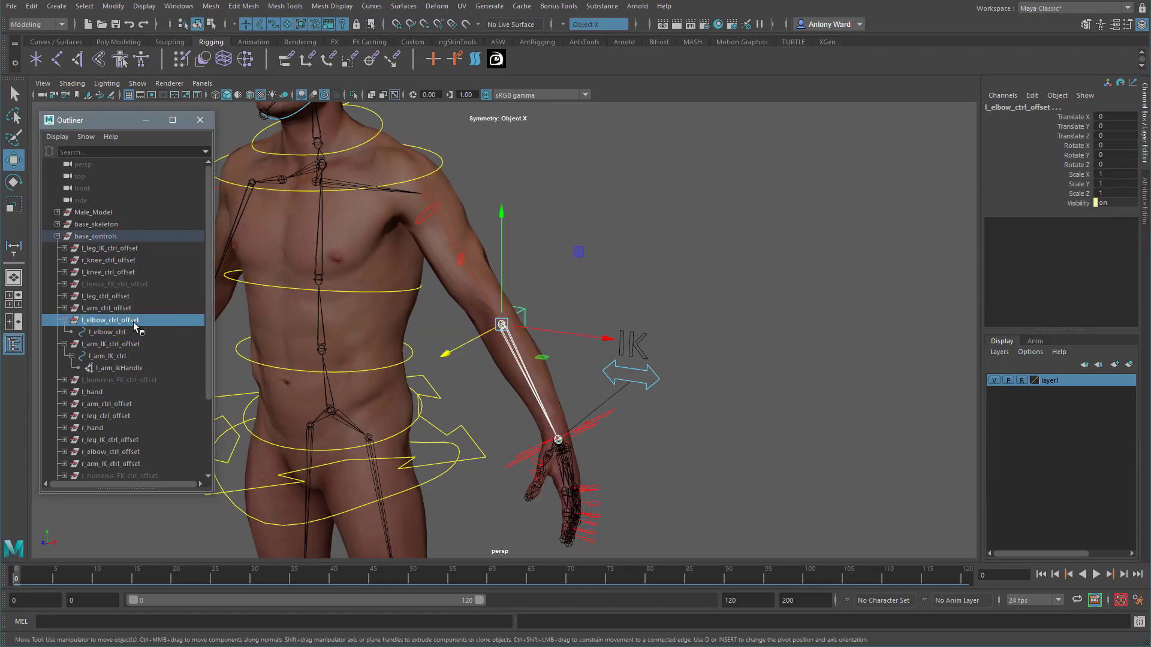
key("space")
left_click(672, 333)
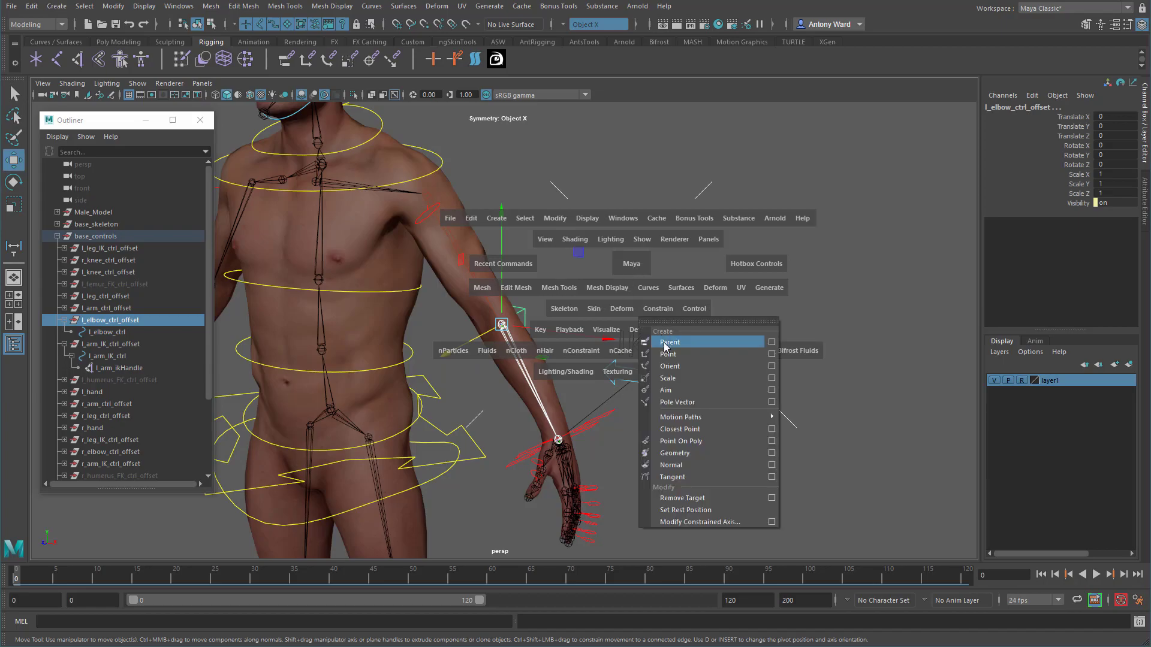
left_click(772, 343)
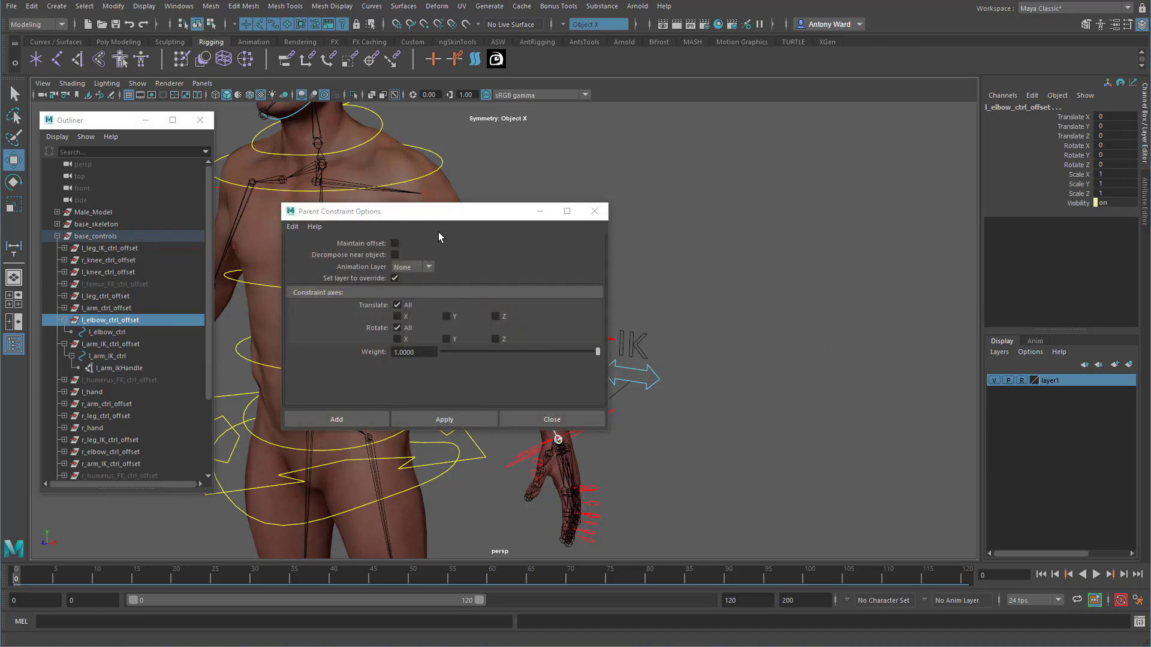
left_click_drag(444, 211, 783, 129)
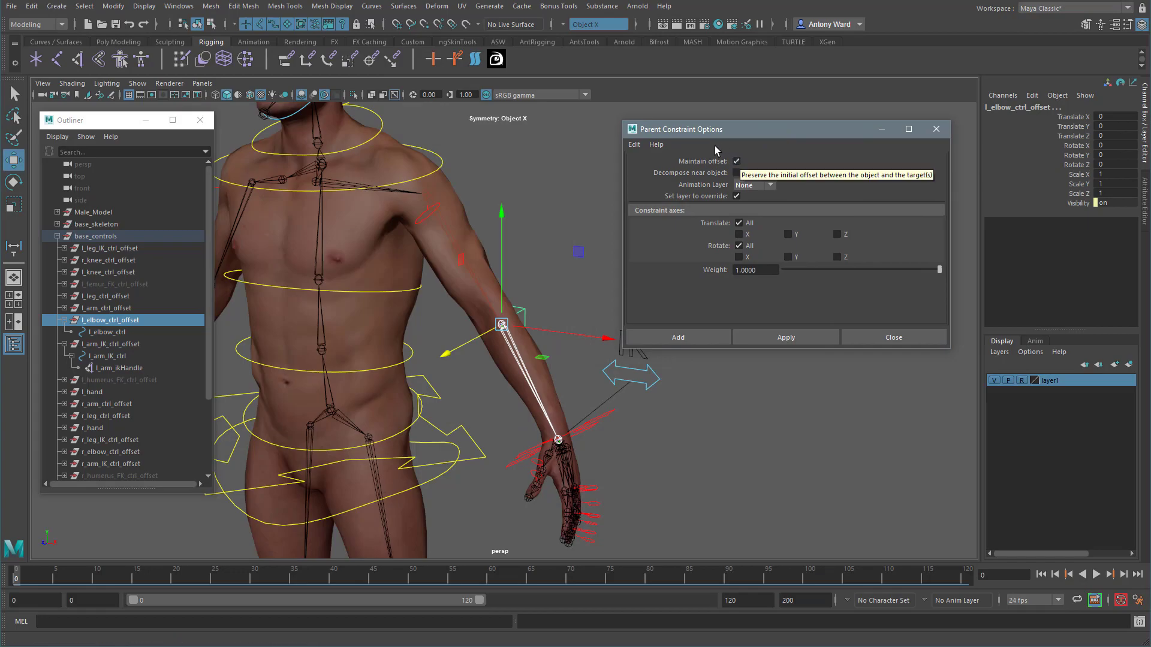
left_click(736, 162)
left_click(736, 162)
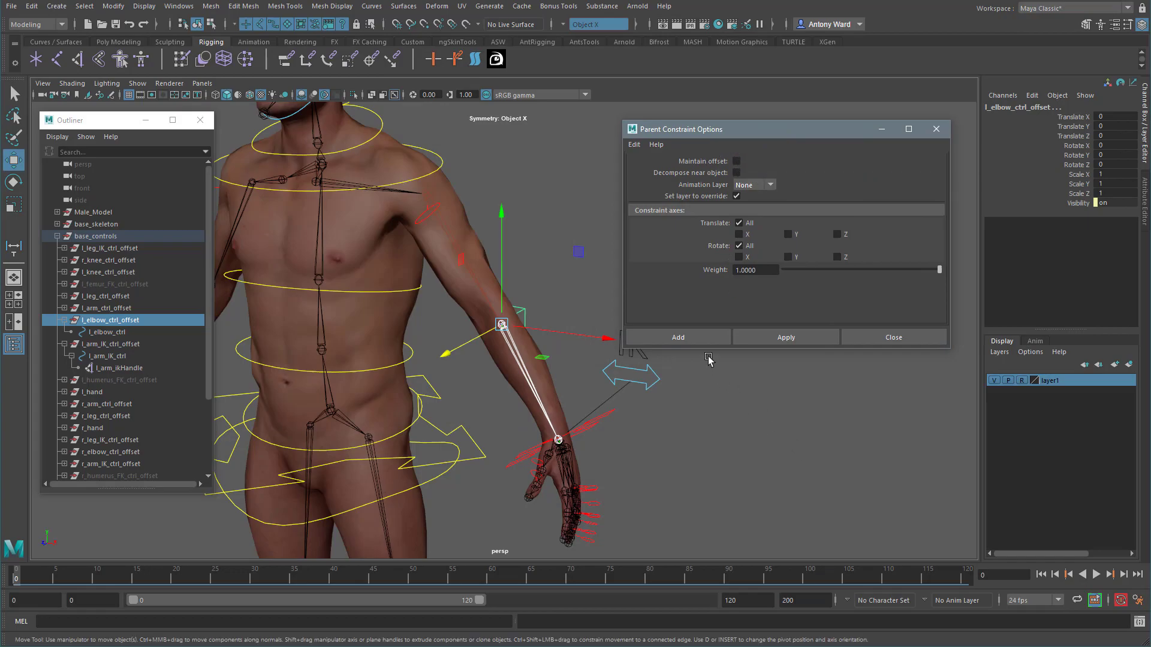
left_click(702, 335)
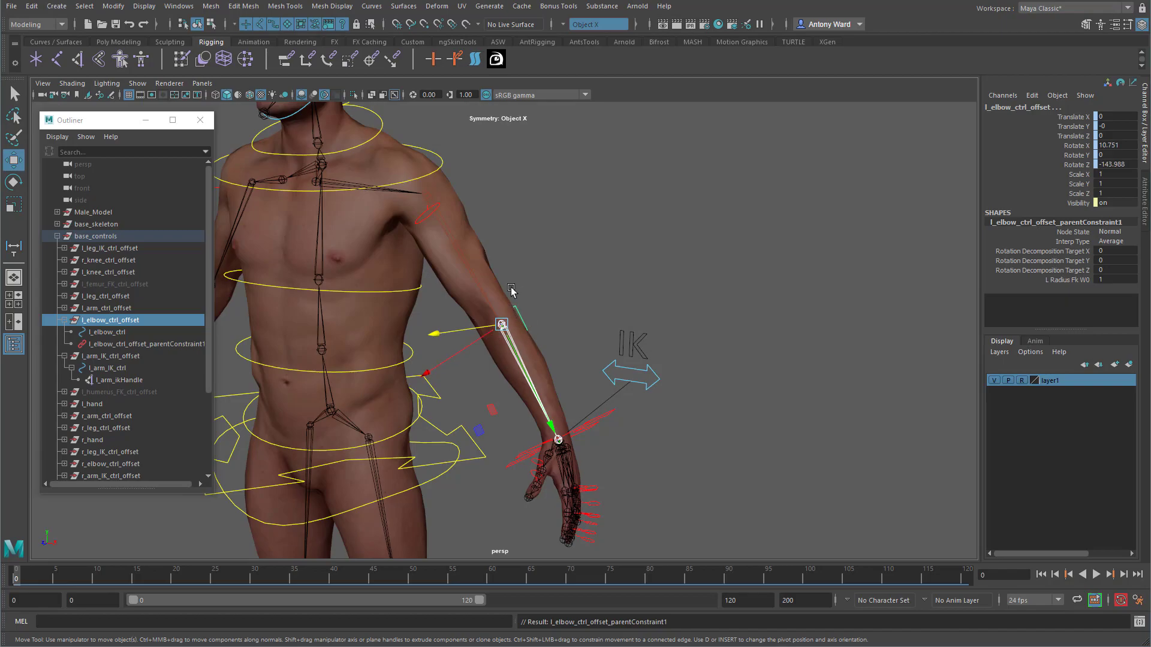
- Delete the parent constraint under l_elbow_ctrl_offset and inspect the transform values of the control and its offset group
left_click(108, 332)
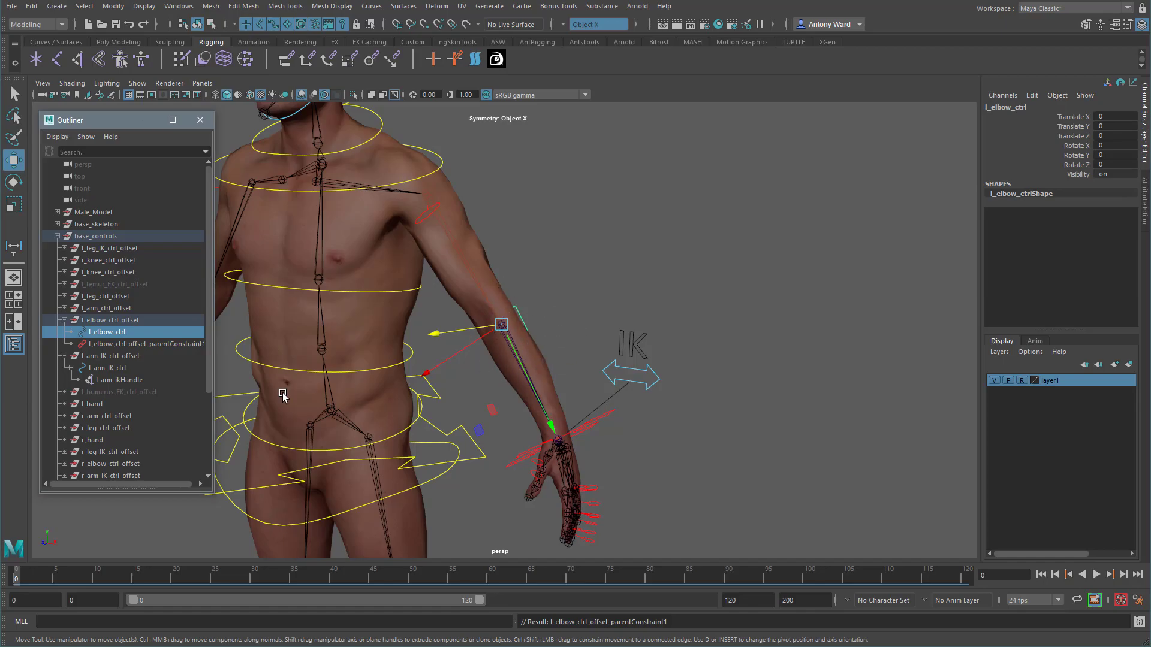
left_click(160, 345)
key("Delete")
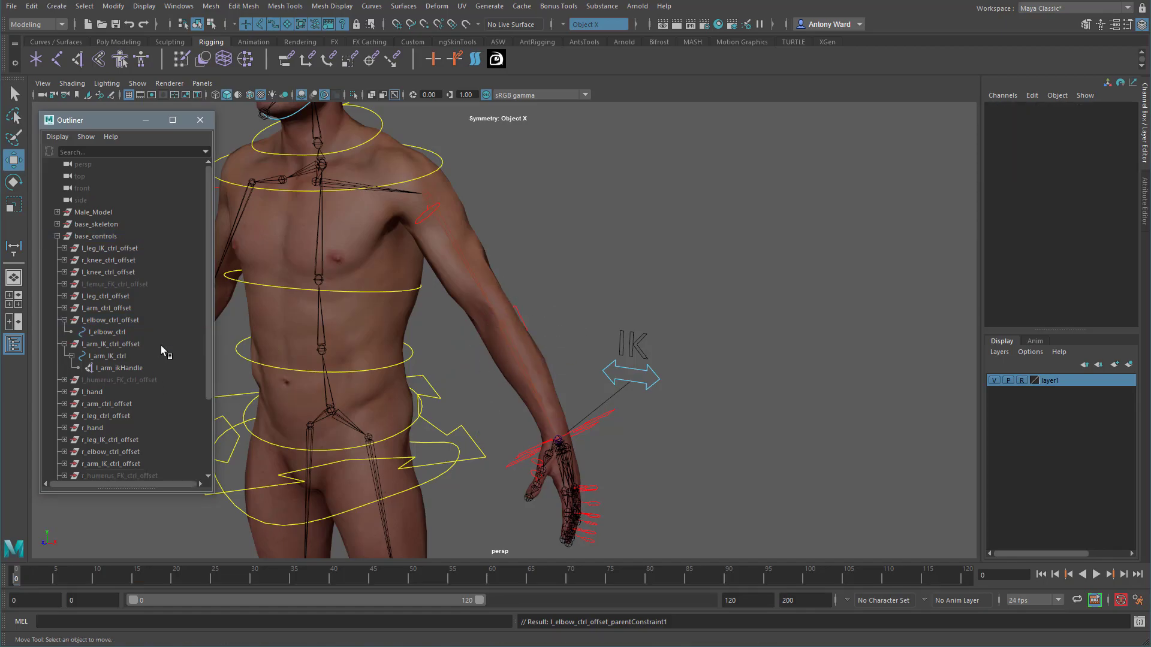
left_click(134, 333)
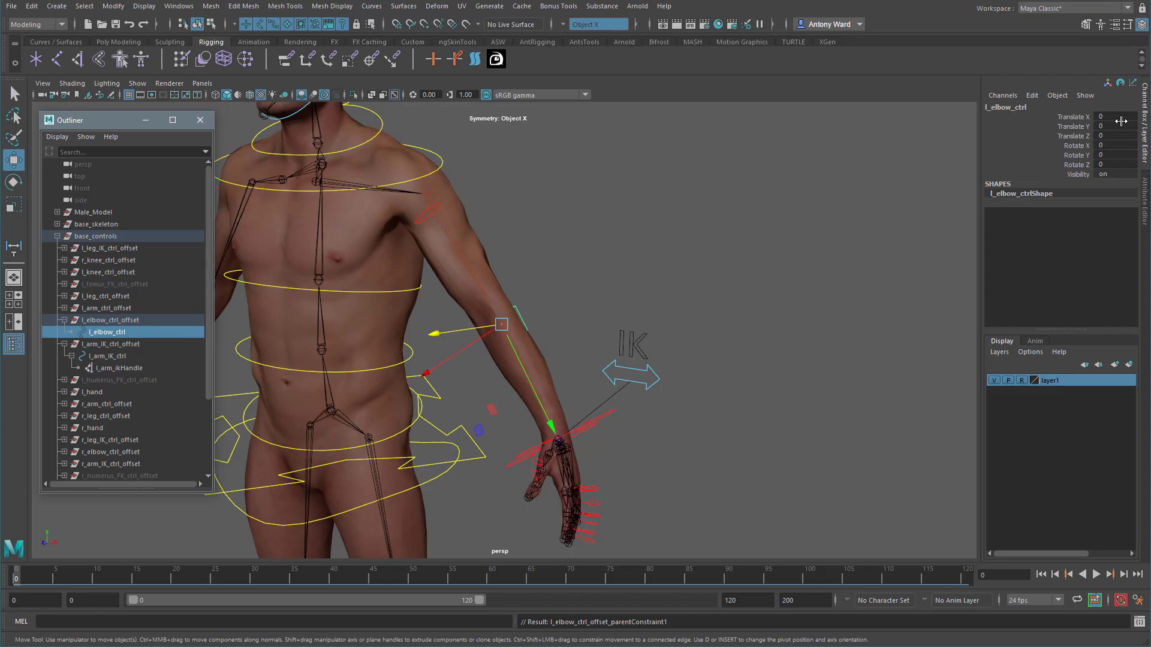
left_click(117, 321)
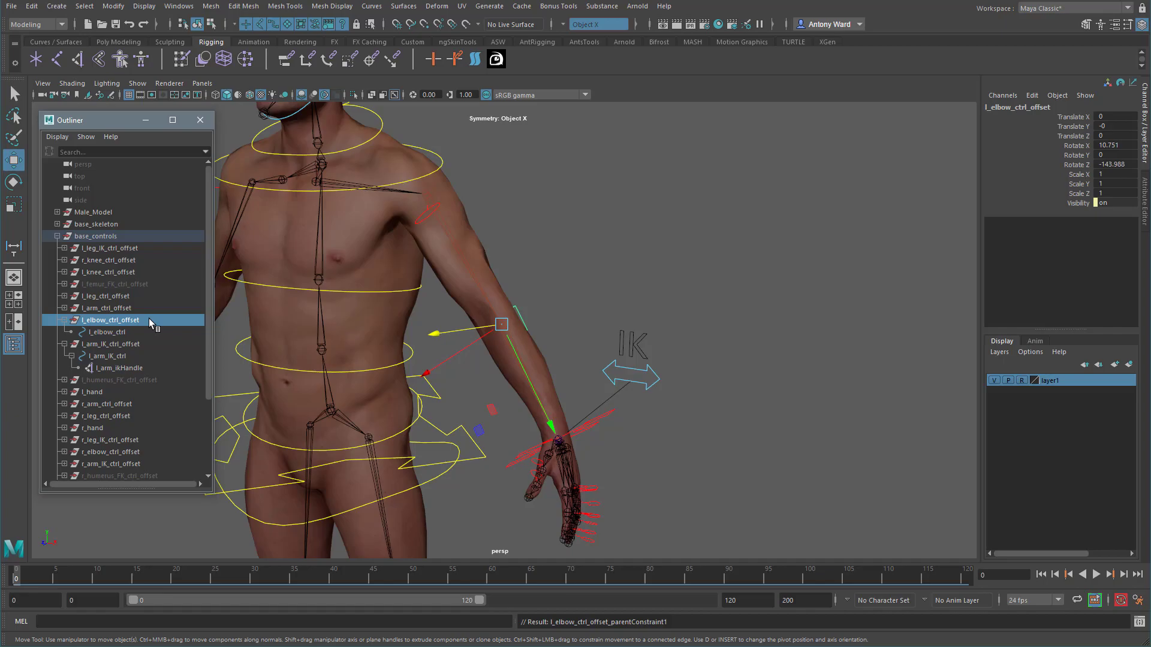
- Add a pole vector constraint from l_elbow_ctrl to l_arm_ikHandle
key("Down")
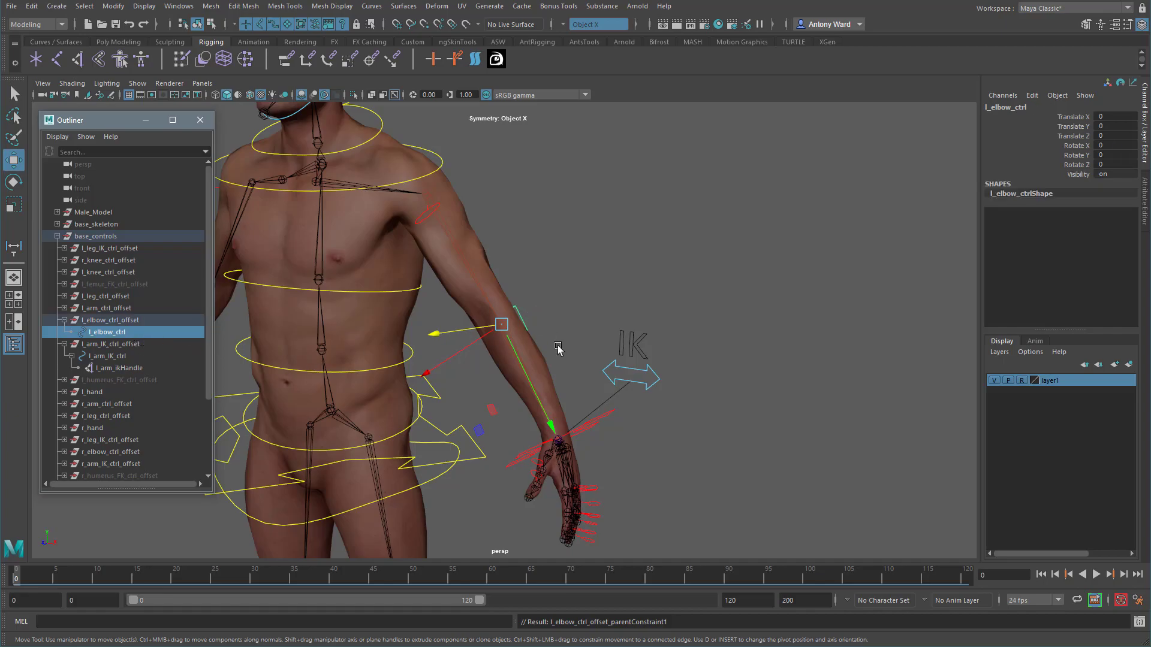
left_click_drag(545, 304, 545, 308, "alt")
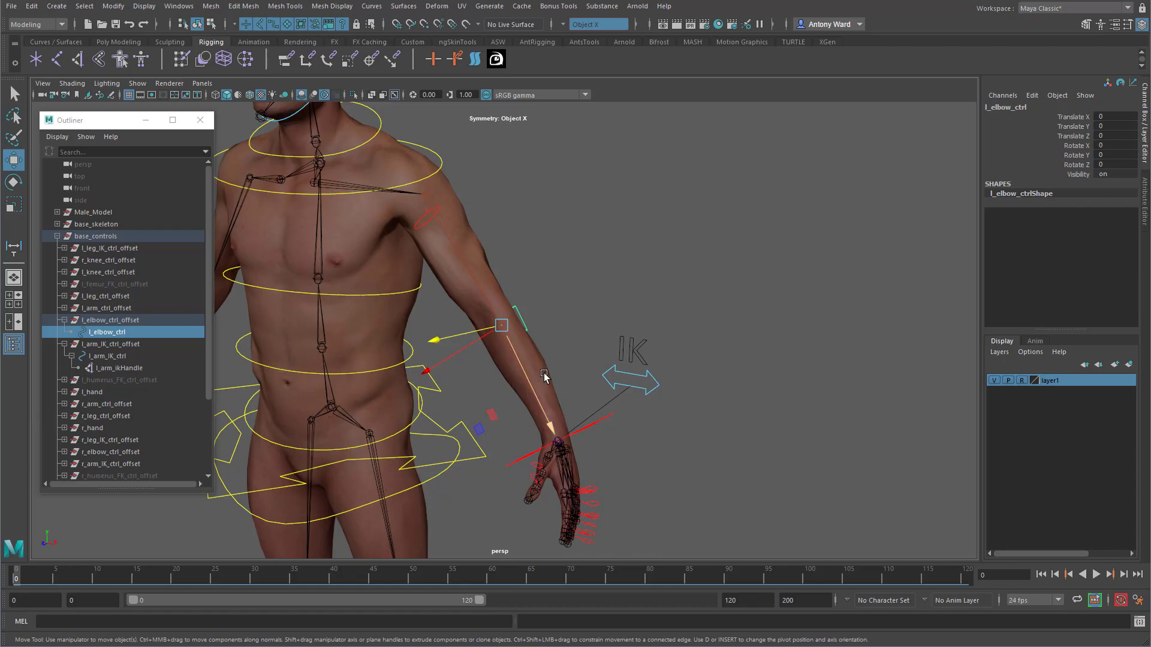
middle_click_drag(544, 375, 545, 363, "alt")
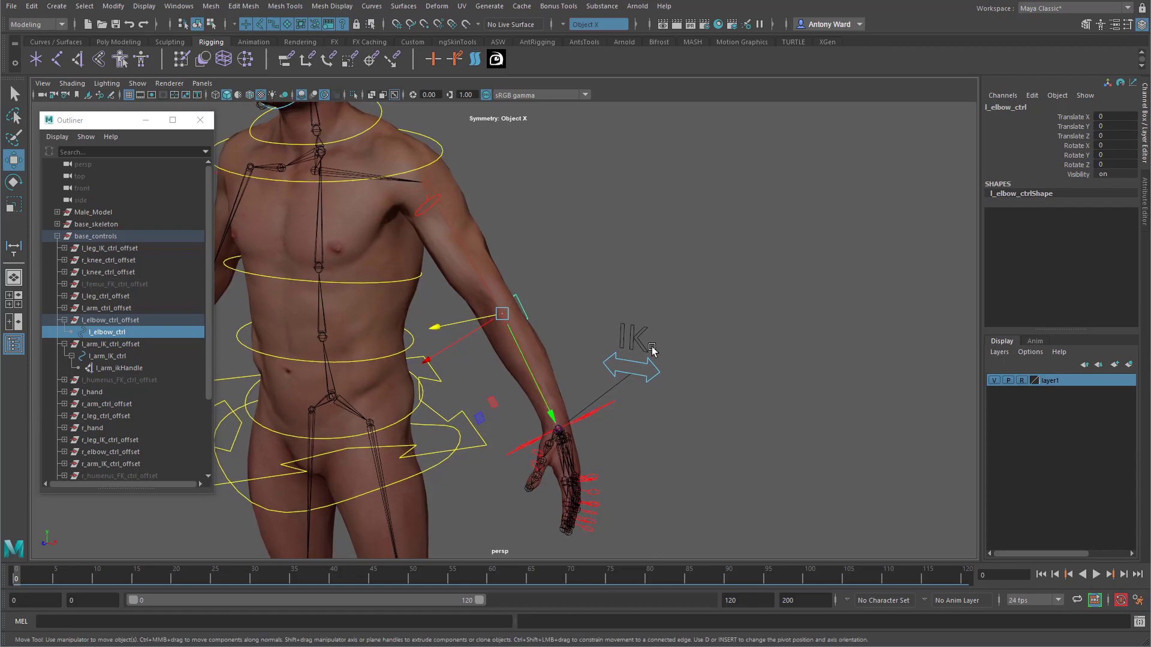
left_click(125, 368, "ctrl")
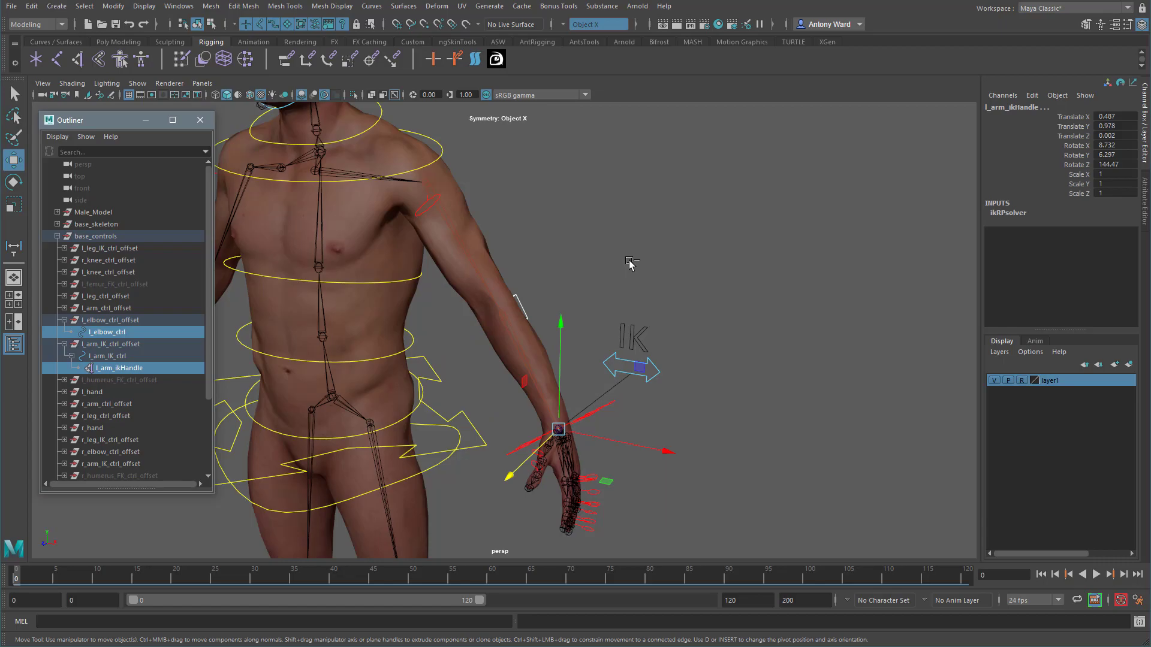
key("space")
left_click(658, 324)
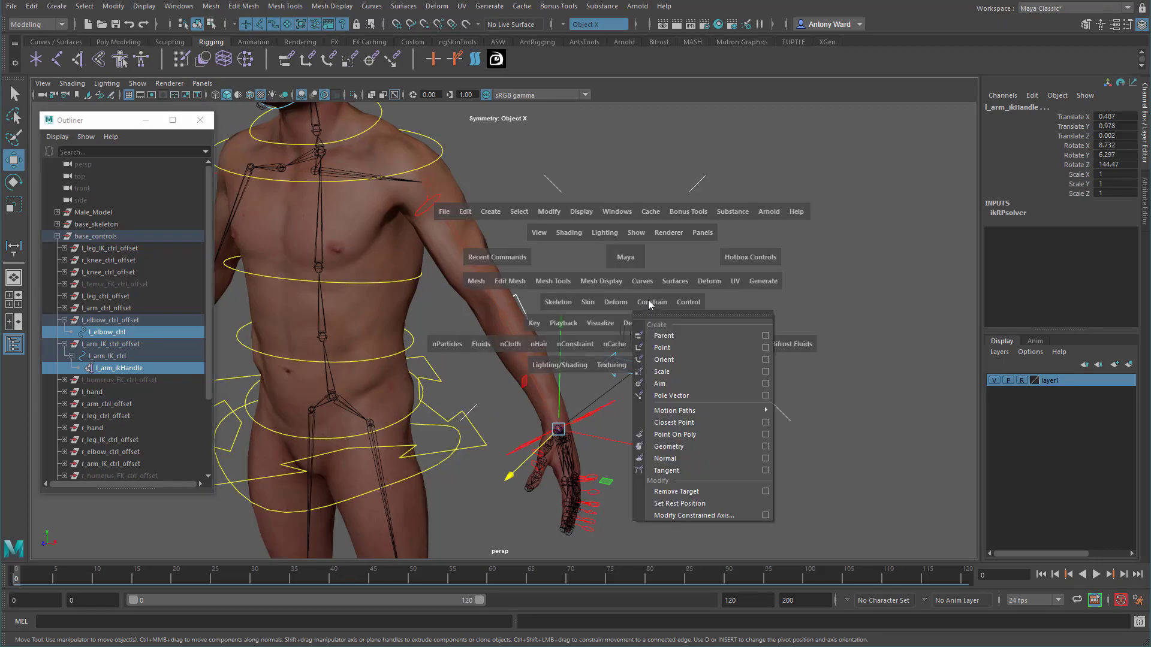
mouse_move(688, 410)
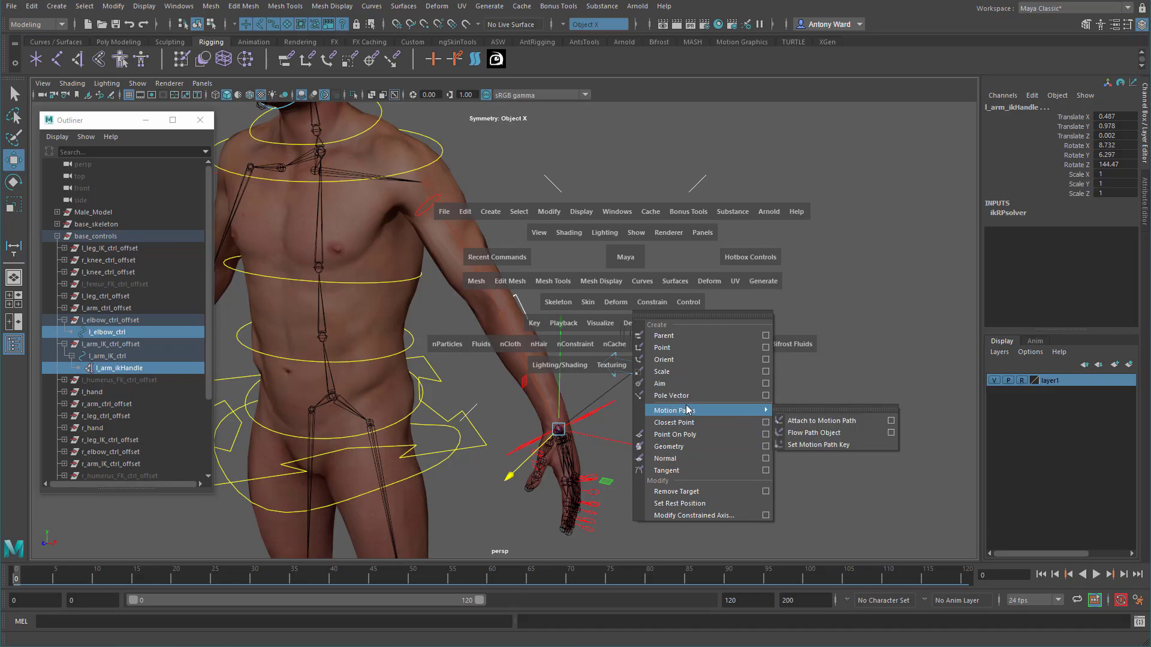
left_click(688, 397)
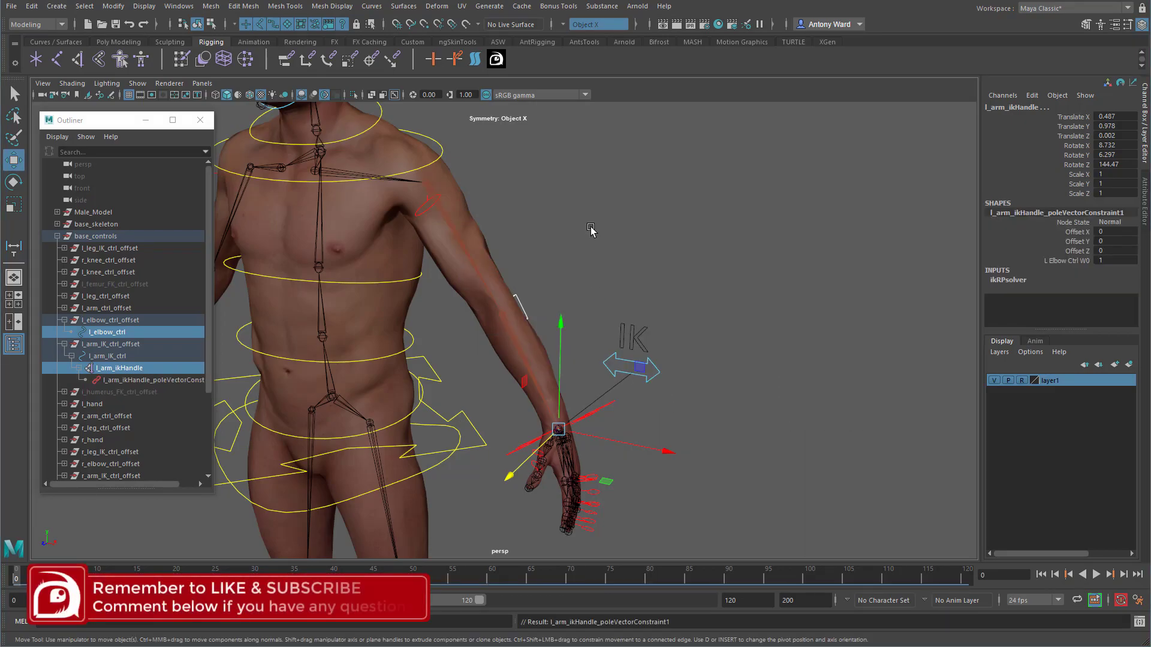
- Try moving l_elbow_ctrl backward along its Z axis to test the pole vector, and undo the move
left_click(123, 333)
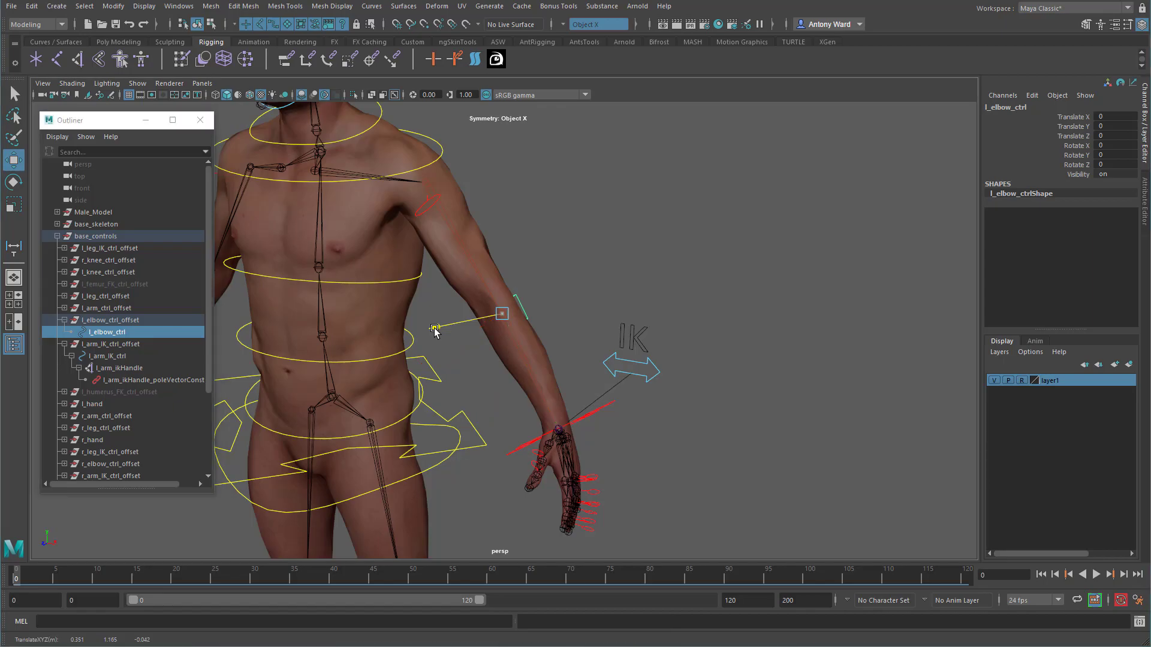
left_click_drag(435, 330, 527, 311)
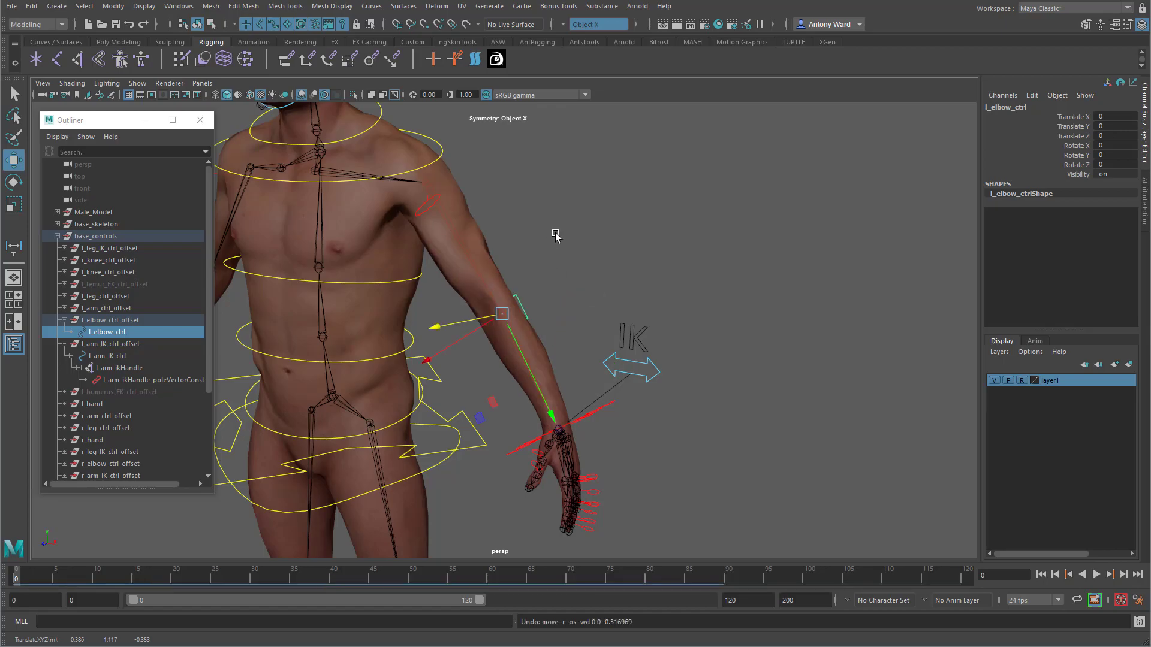
left_click(524, 244)
- Create a locator and duplicate it so there are two
key("space")
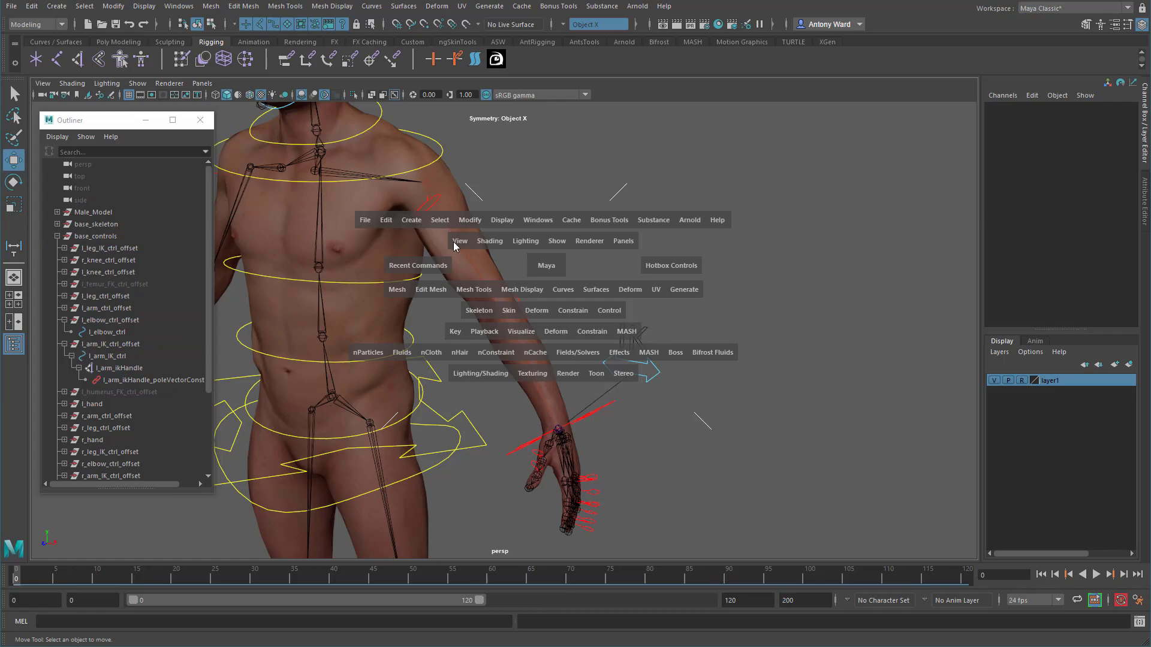
left_click_drag(408, 220, 448, 396)
scroll(156, 357, "down", 4)
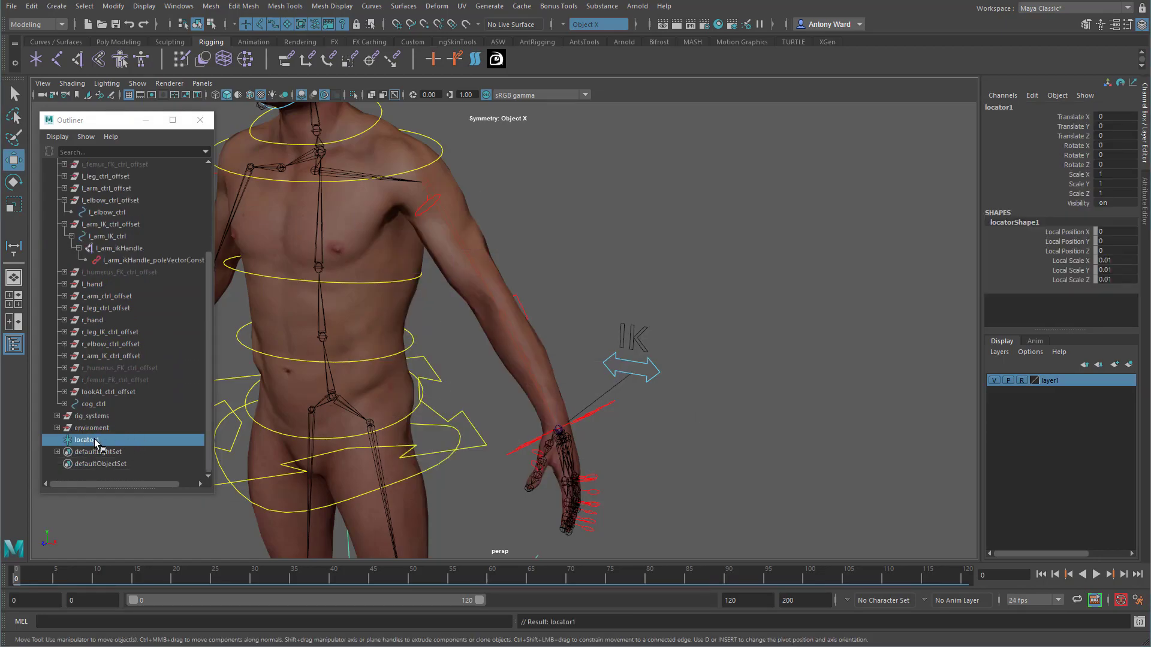
key("ctrl+d")
- Set Scale X, Y and Z of locator1 and locator2 to 0.1
right_click_drag(738, 419, 359, 417, "alt")
middle_click_drag(501, 434, 501, 327, "alt")
left_click_drag(601, 492, 616, 523)
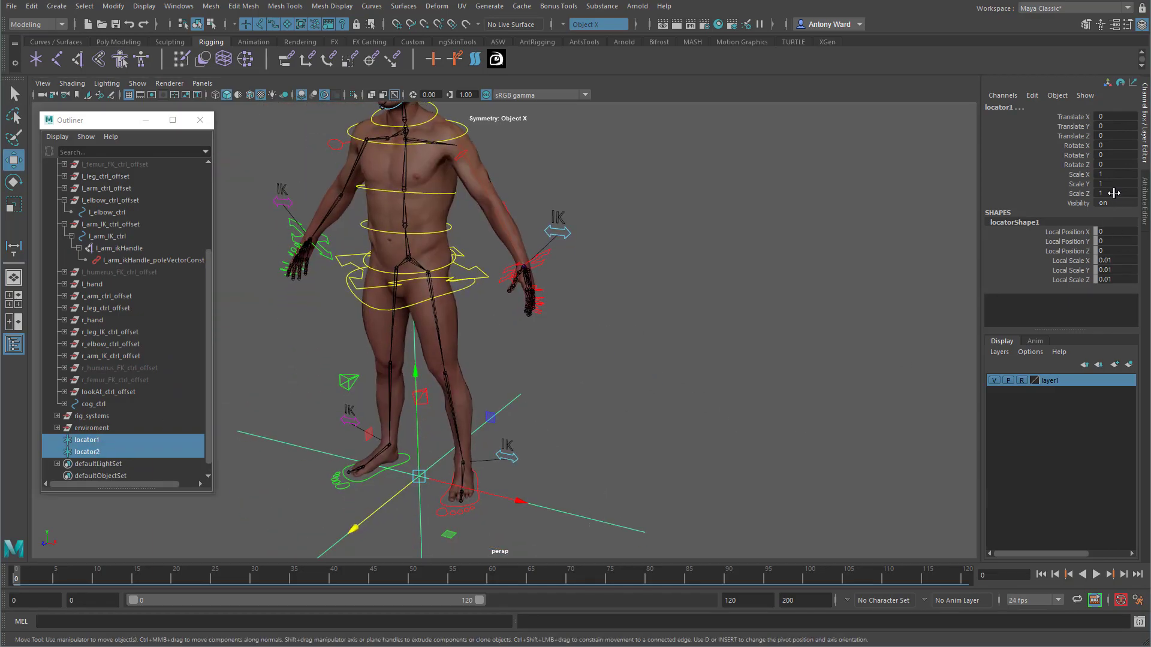
left_click_drag(1113, 193, 1113, 176)
type("0.1")
key("Return")
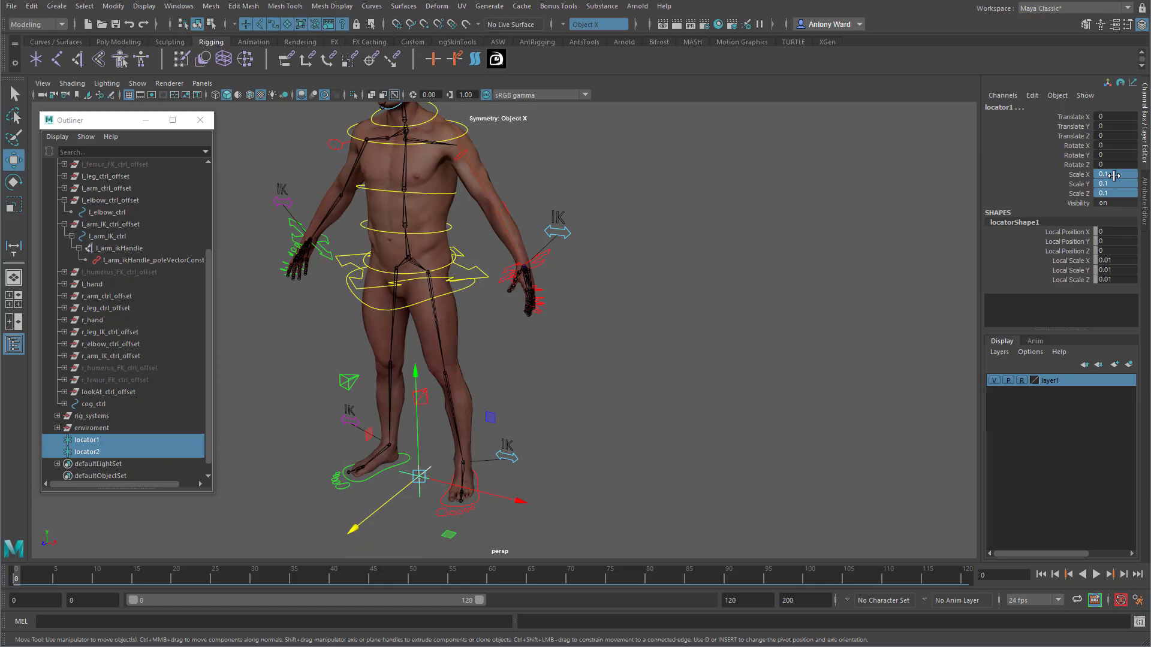
- Parent-constrain locator1 to the left forearm joint so that it snaps to the elbow
right_click_drag(411, 296, 515, 340, "alt")
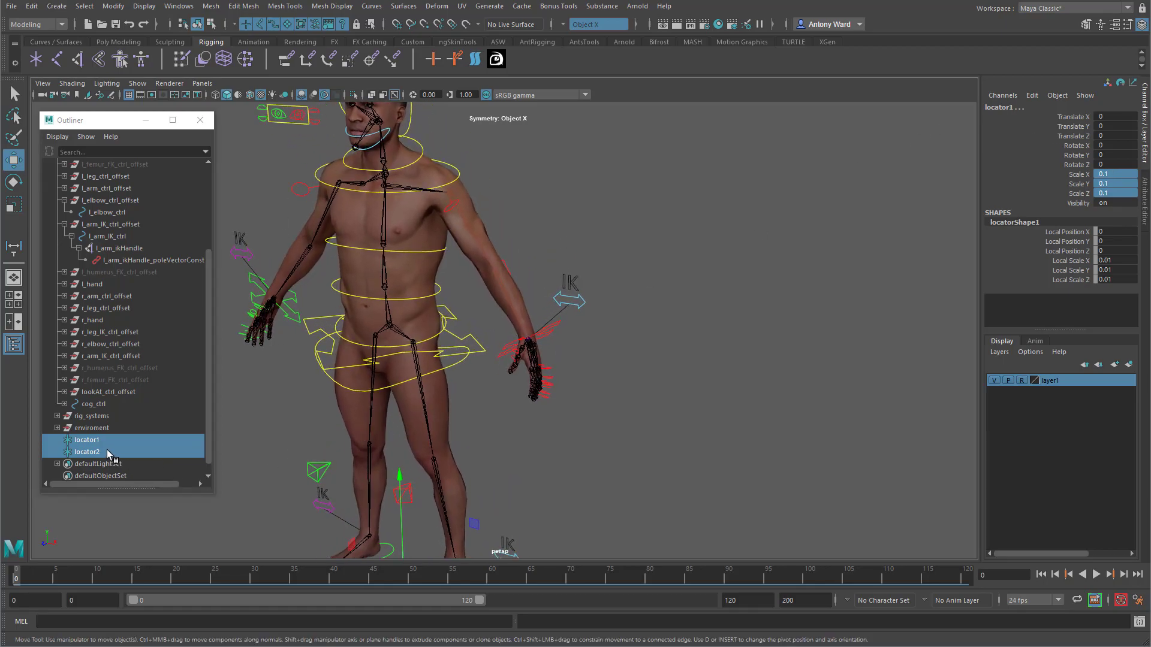
left_click_drag(509, 307, 514, 316, "alt")
scroll(514, 316, "up", 1)
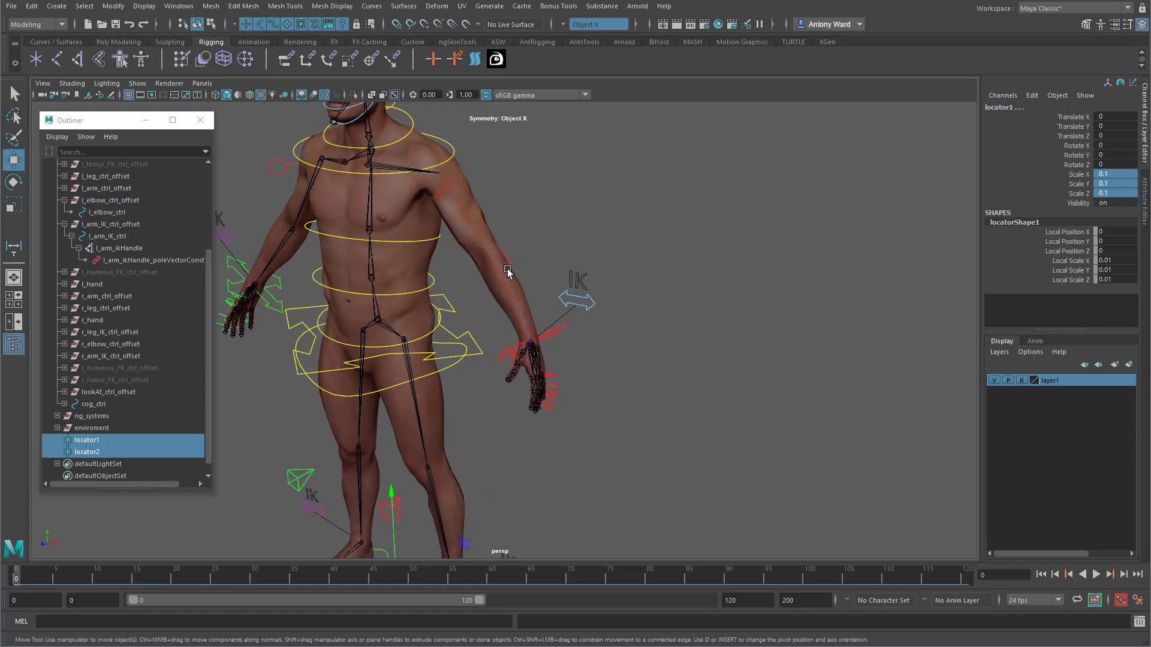
left_click(501, 272)
left_click(90, 439, "ctrl")
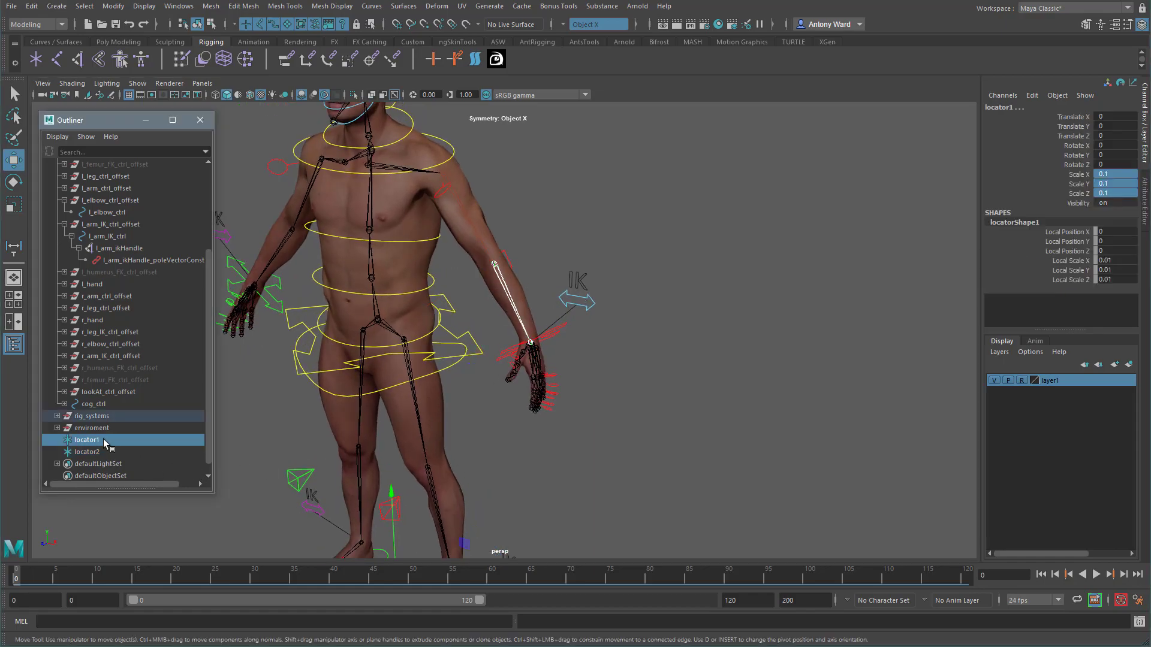
key("space")
left_click_drag(696, 411, 721, 447)
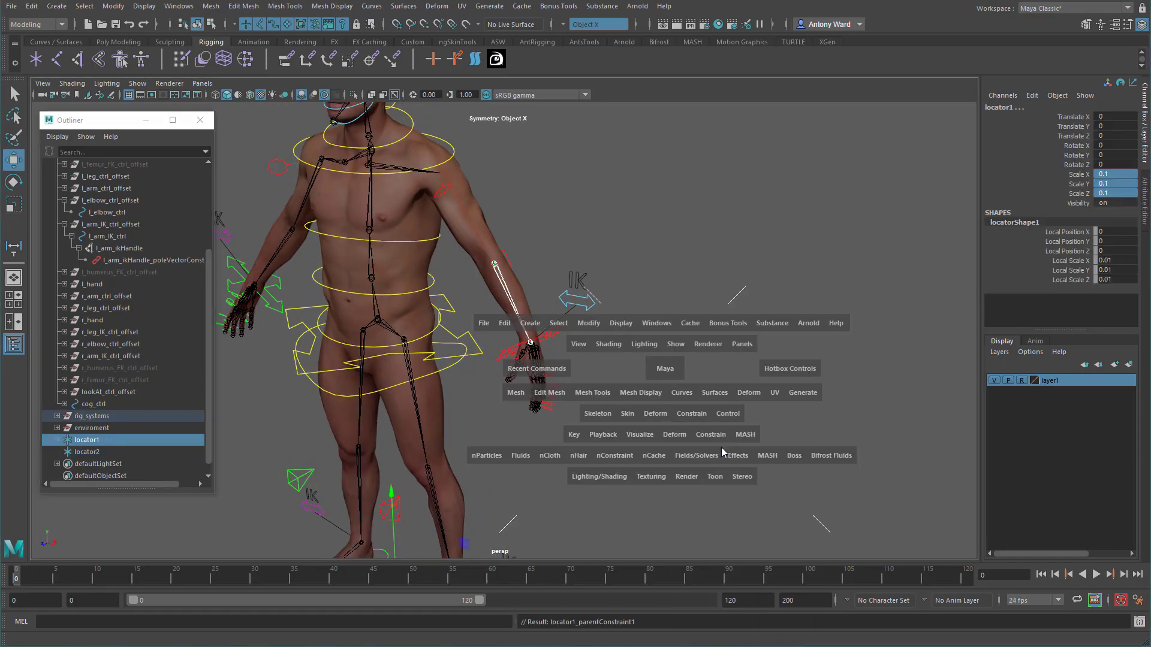
- Parent-constrain locator2 to the l_radius_fk joint
left_click(495, 325)
left_click(511, 307)
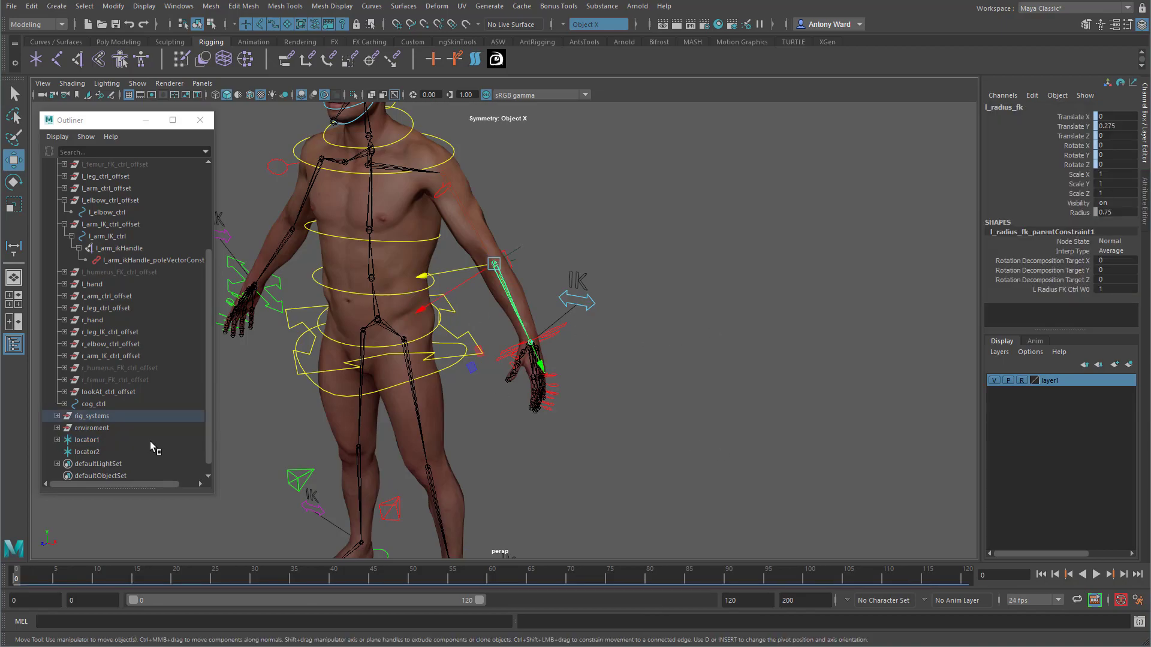
left_click(116, 451, "ctrl")
key("g")
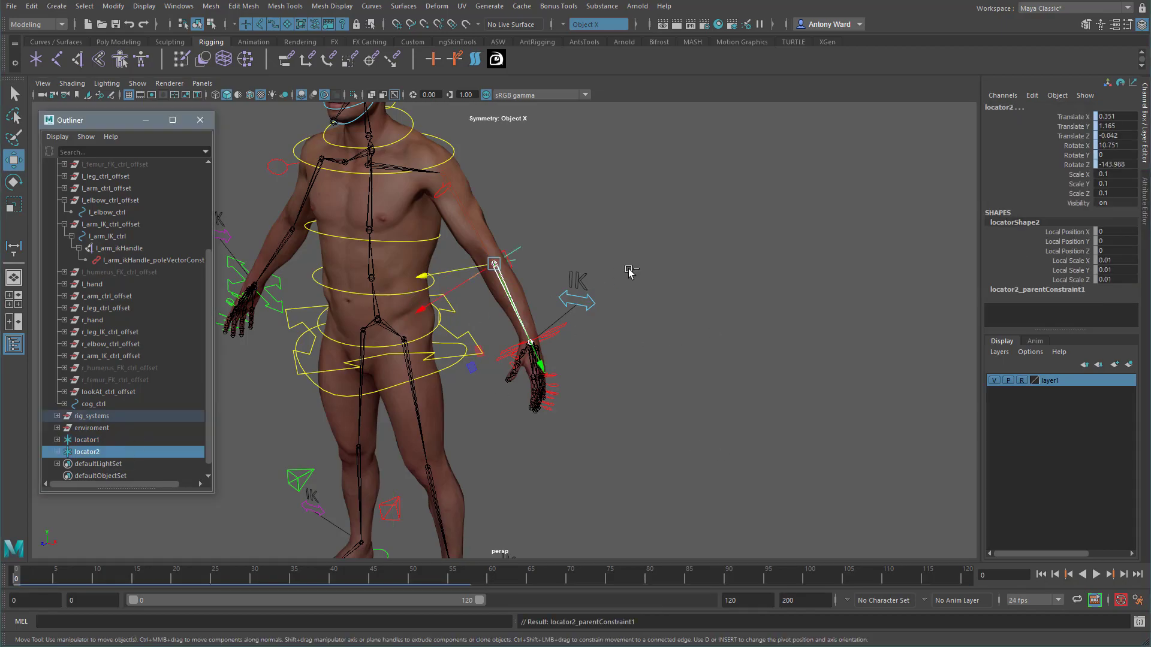
- Delete the parent constraints under locator2 and locator1
middle_click_drag(531, 293, 531, 330, "alt")
right_click_drag(531, 331, 479, 276, "alt")
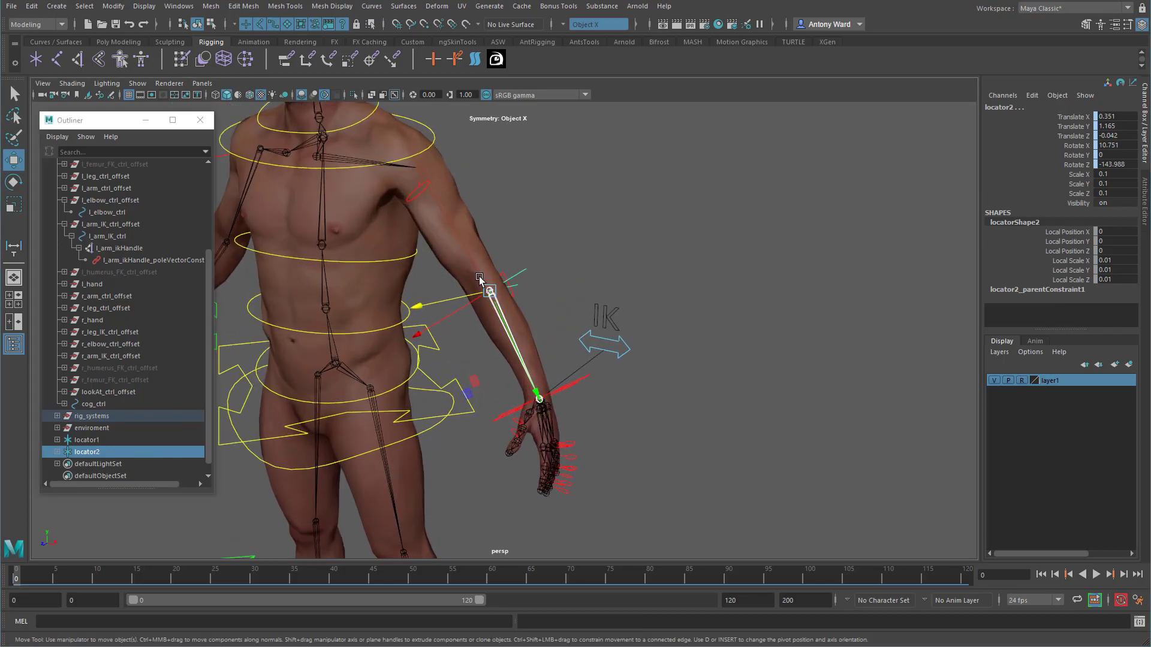
left_click(57, 452)
left_click(57, 440)
scroll(132, 438, "down", 1)
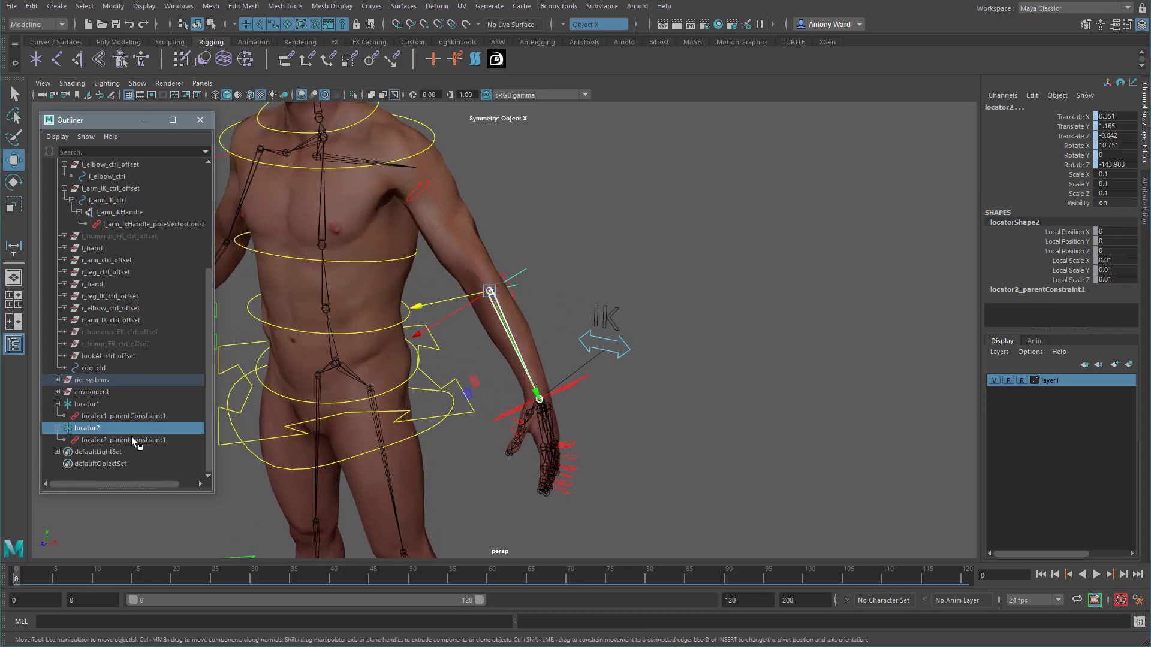
left_click(133, 440)
key("Delete")
left_click(135, 427)
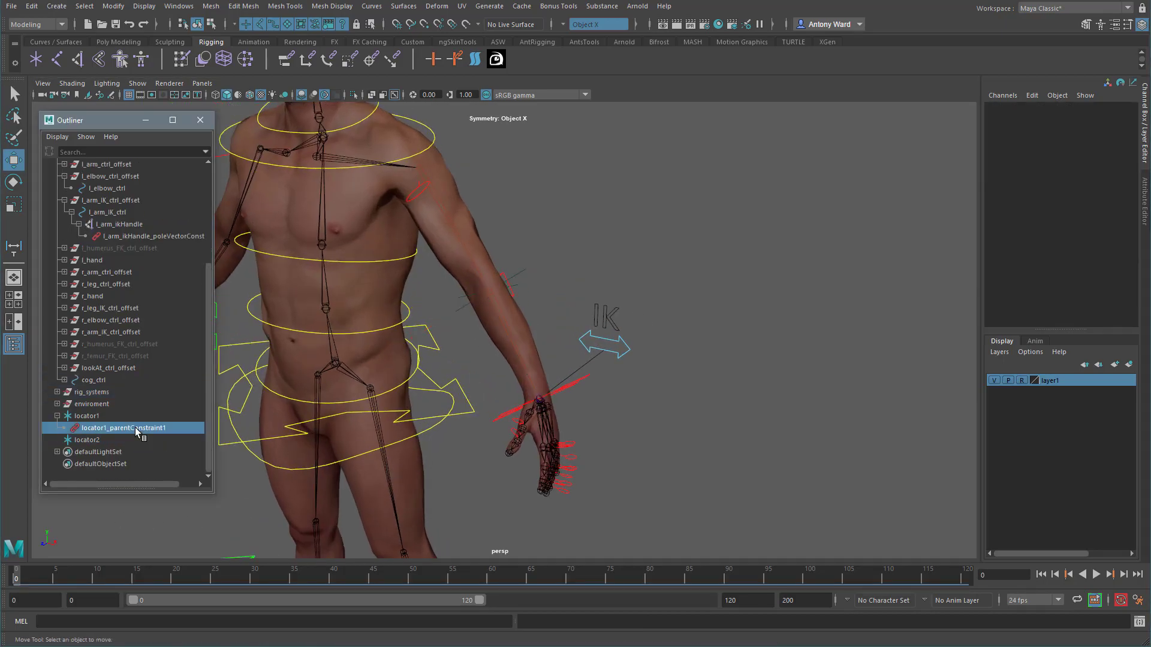
key("Delete")
- Expand the l_arm joints inside rig_systems and identify the l_radius_ik and l_radius_fk joints
left_click(57, 404)
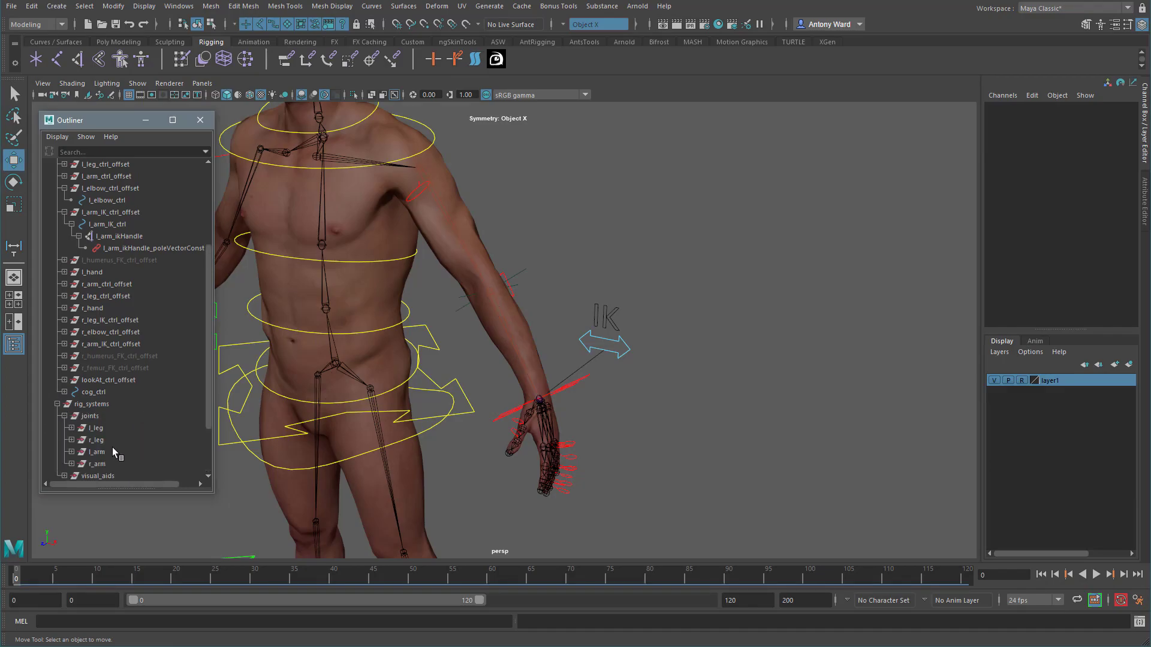
left_click(72, 452)
scroll(143, 430, "down", 3)
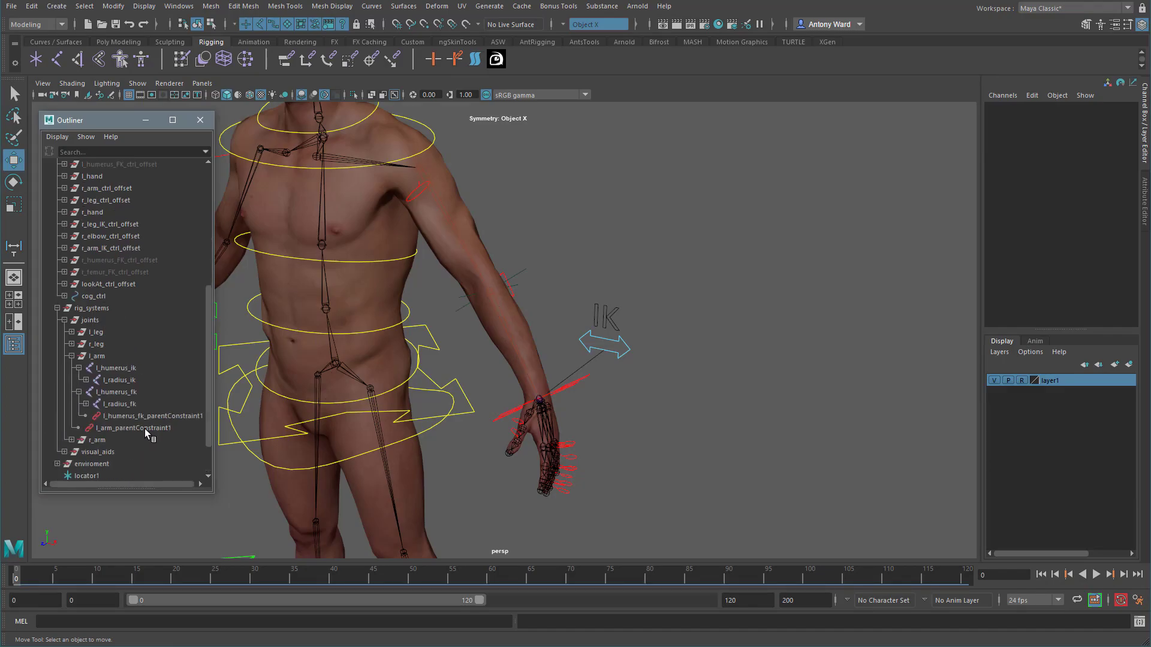
scroll(145, 429, "down", 1)
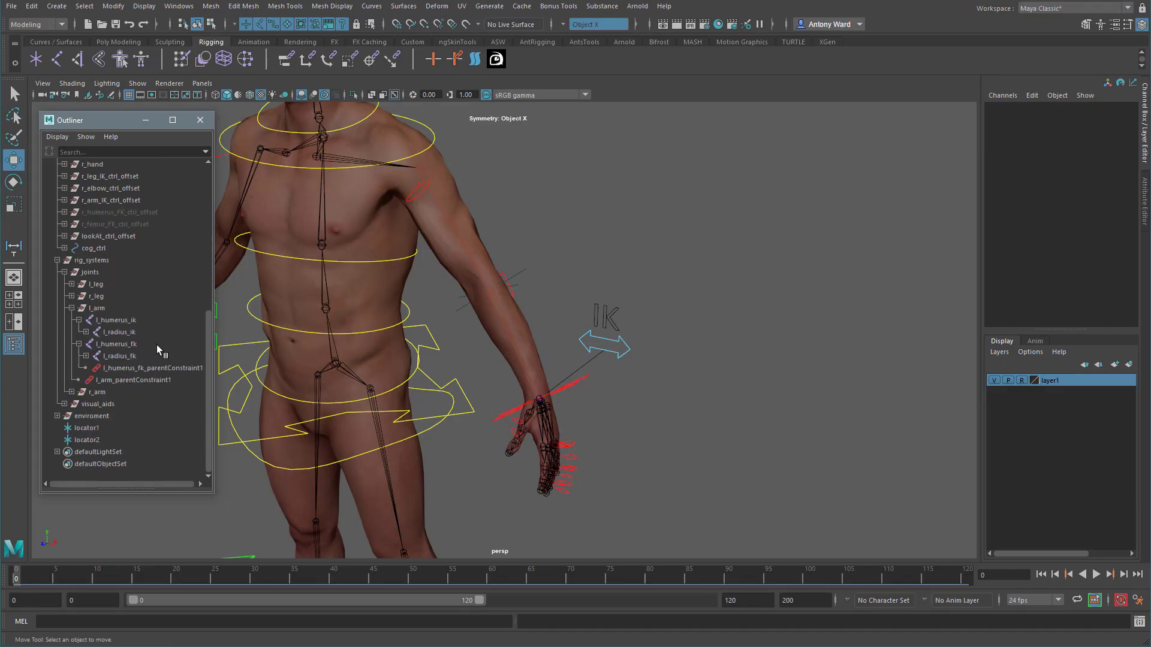
double_click(120, 333)
left_click(129, 320)
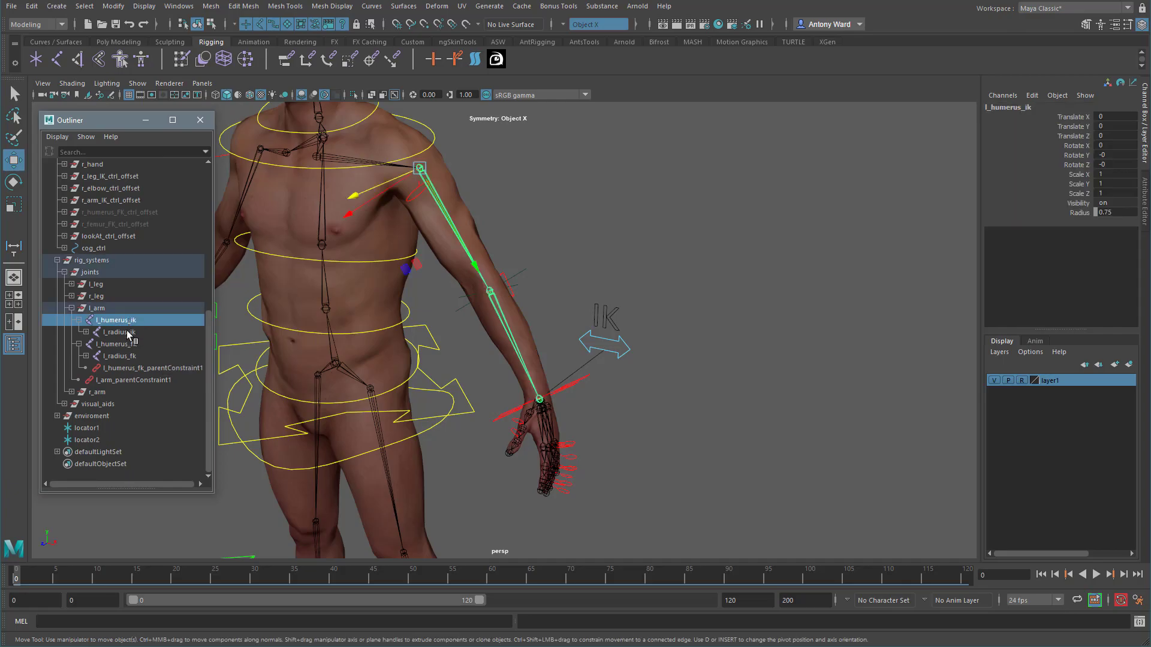
left_click(125, 332)
left_click(131, 357)
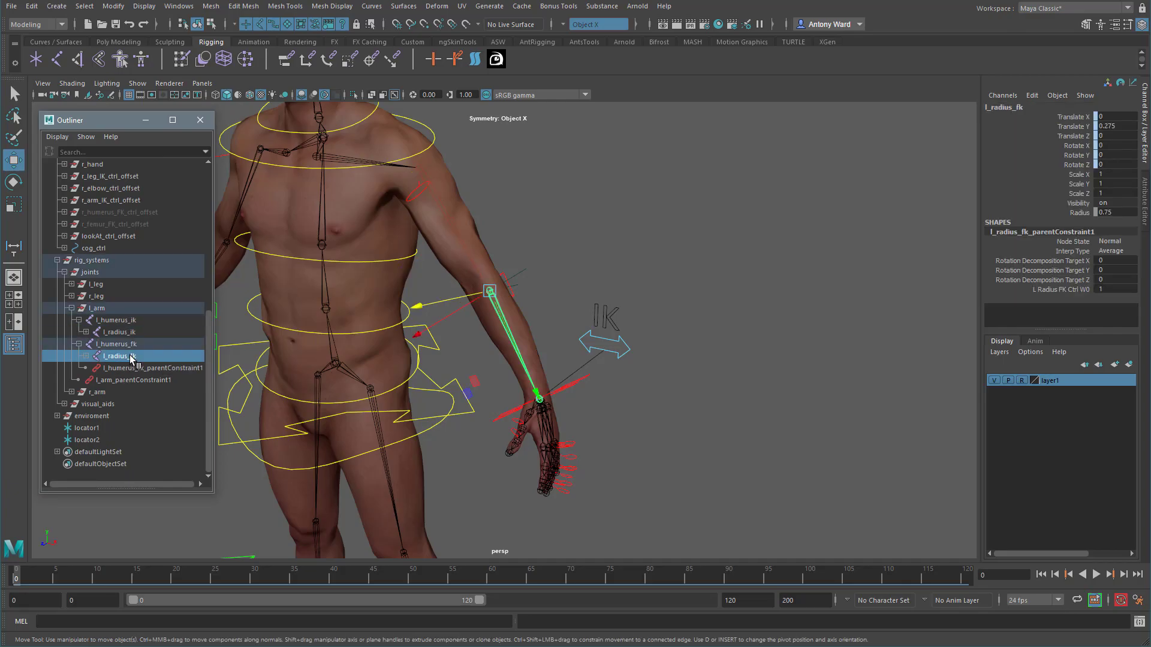
- Parent locator1 under l_radius_ik and locator2 under l_radius_fk
left_click(102, 430)
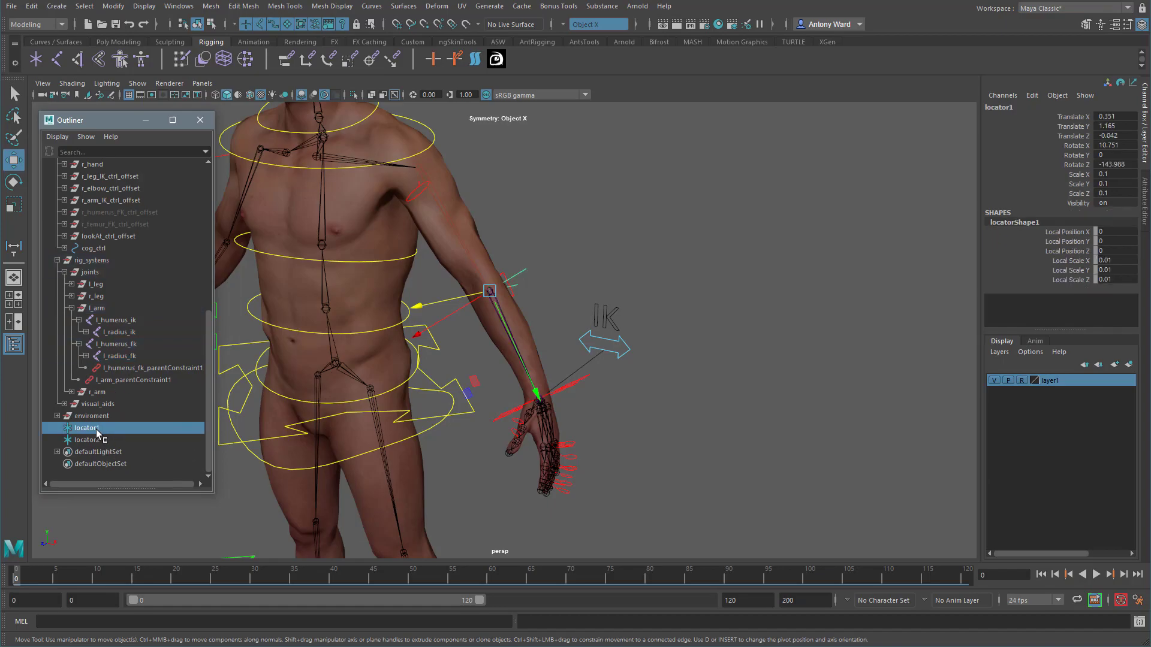
middle_click_drag(109, 415, 129, 338)
left_click(87, 440)
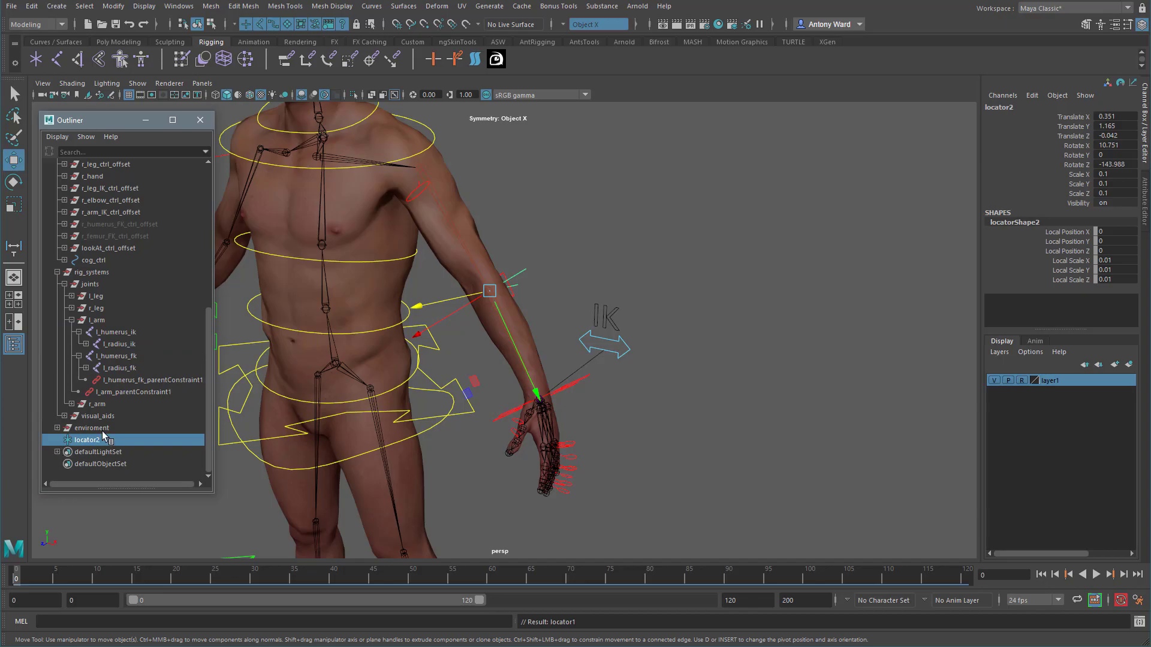
middle_click_drag(88, 444, 141, 368)
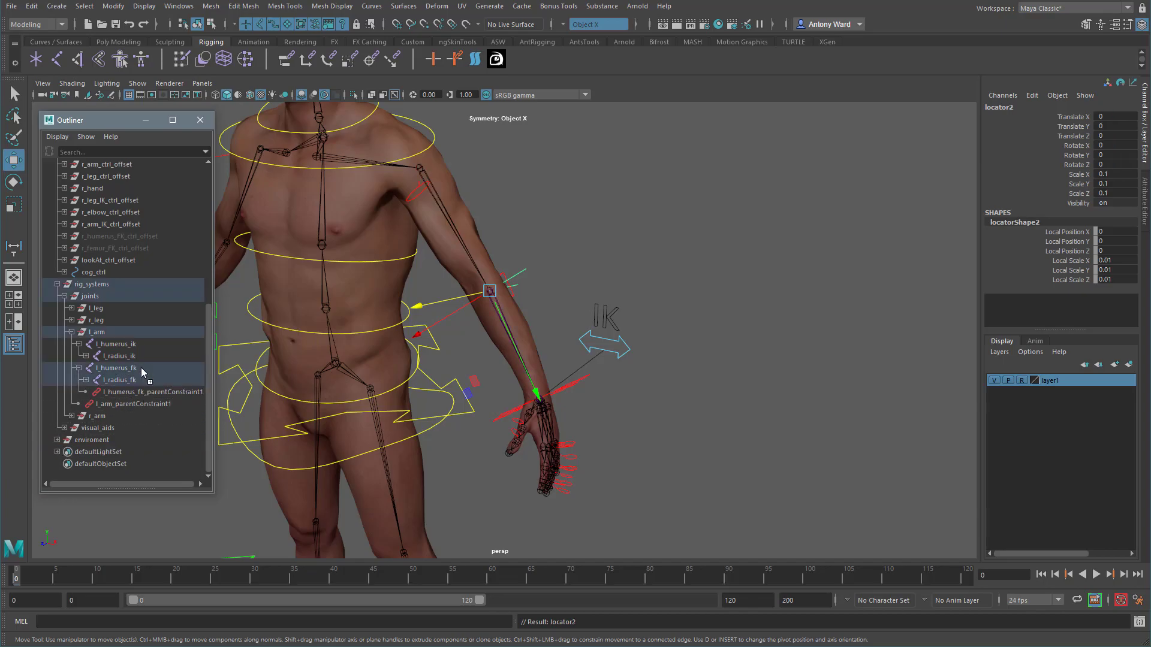
left_click(688, 249)
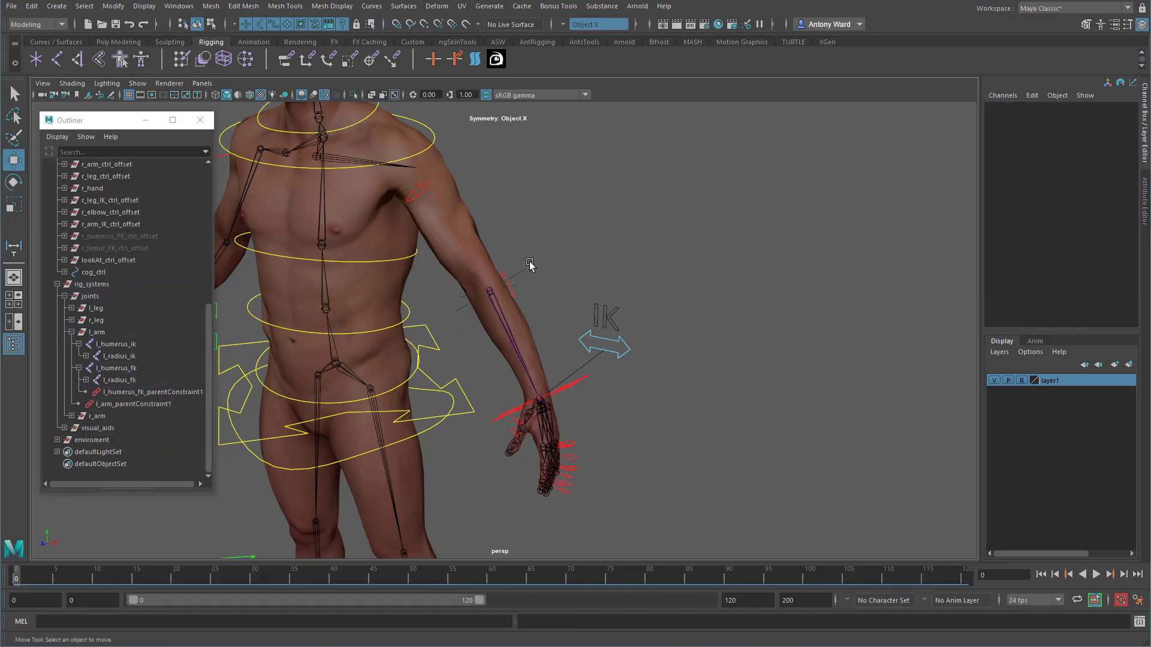
- Move both locators behind the elbow along their local Z axis, to about -0.308
left_click_drag(531, 277, 531, 277)
left_click_drag(530, 276, 527, 316, "alt")
right_click_drag(527, 316, 695, 358, "alt")
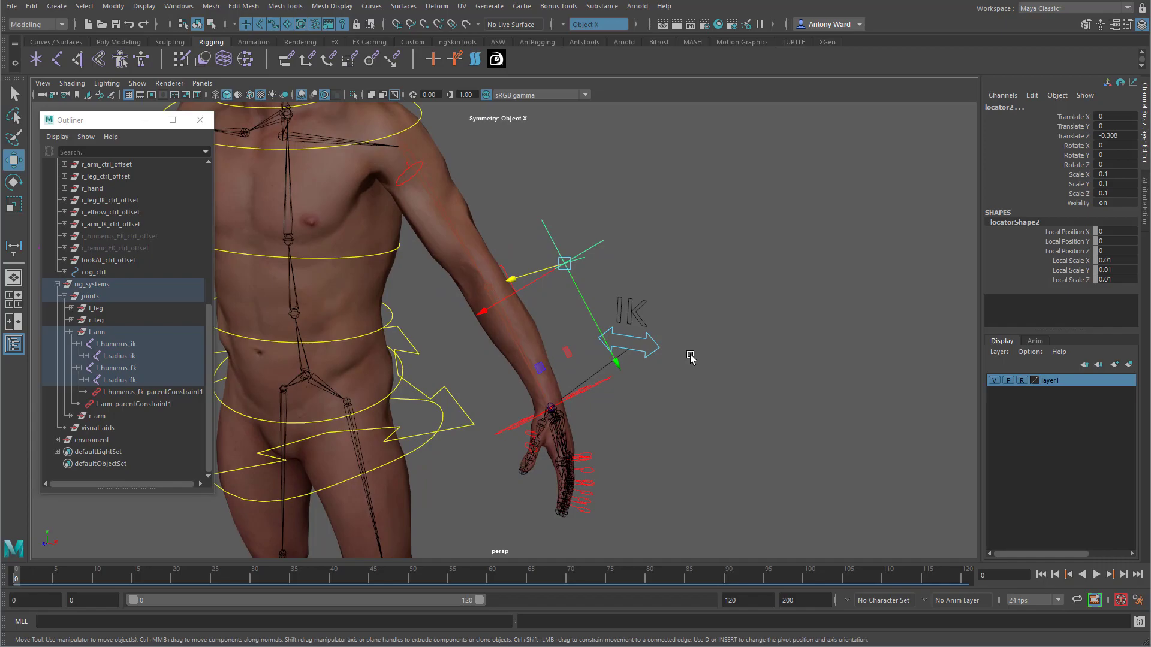
- Move l_elbow_ctrl along its Z axis to about -0.165 and compare the two locators up close
left_click(456, 269)
left_click(504, 269)
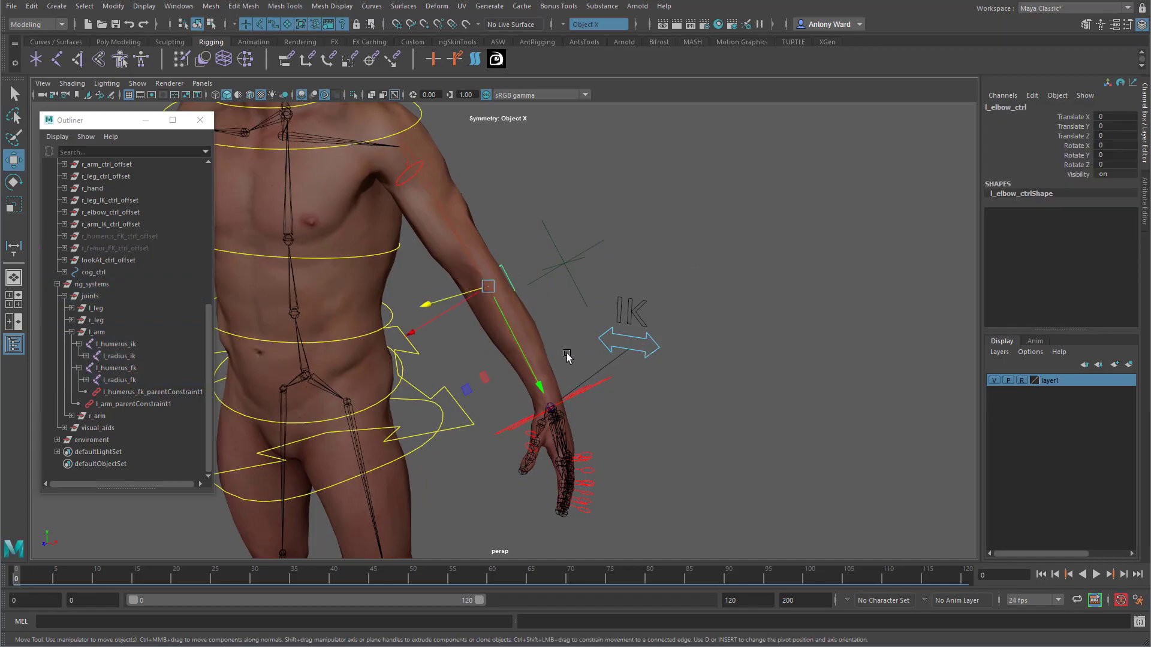
left_click_drag(422, 306, 478, 290)
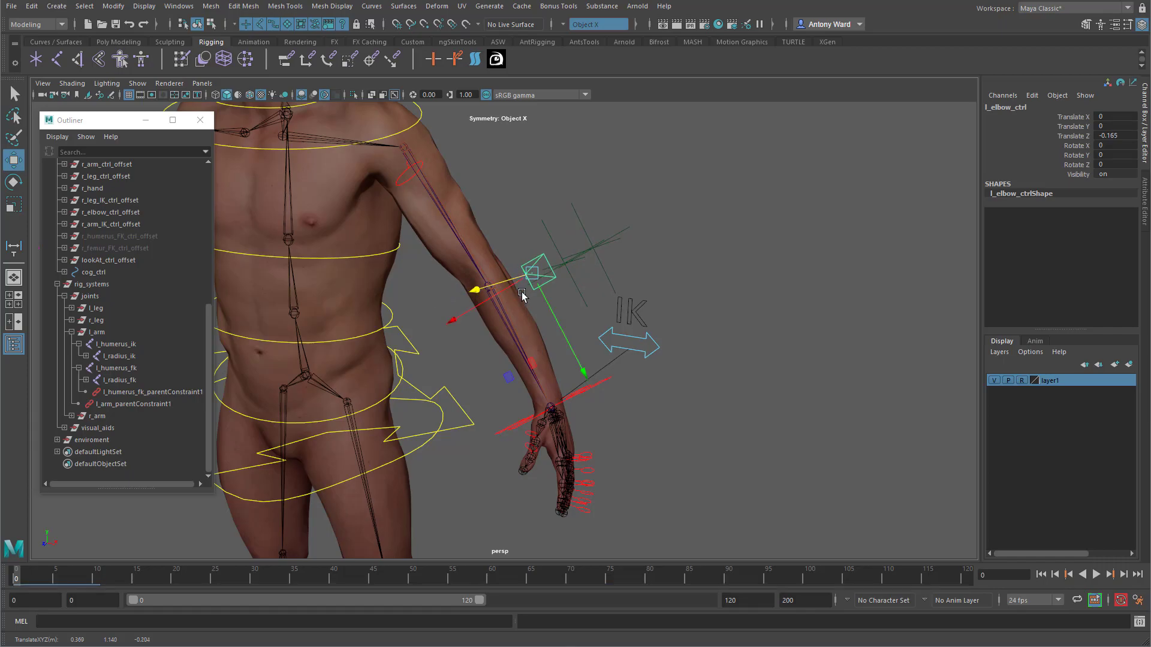
middle_click_drag(490, 330, 475, 342, "alt")
right_click_drag(475, 347, 830, 310, "alt")
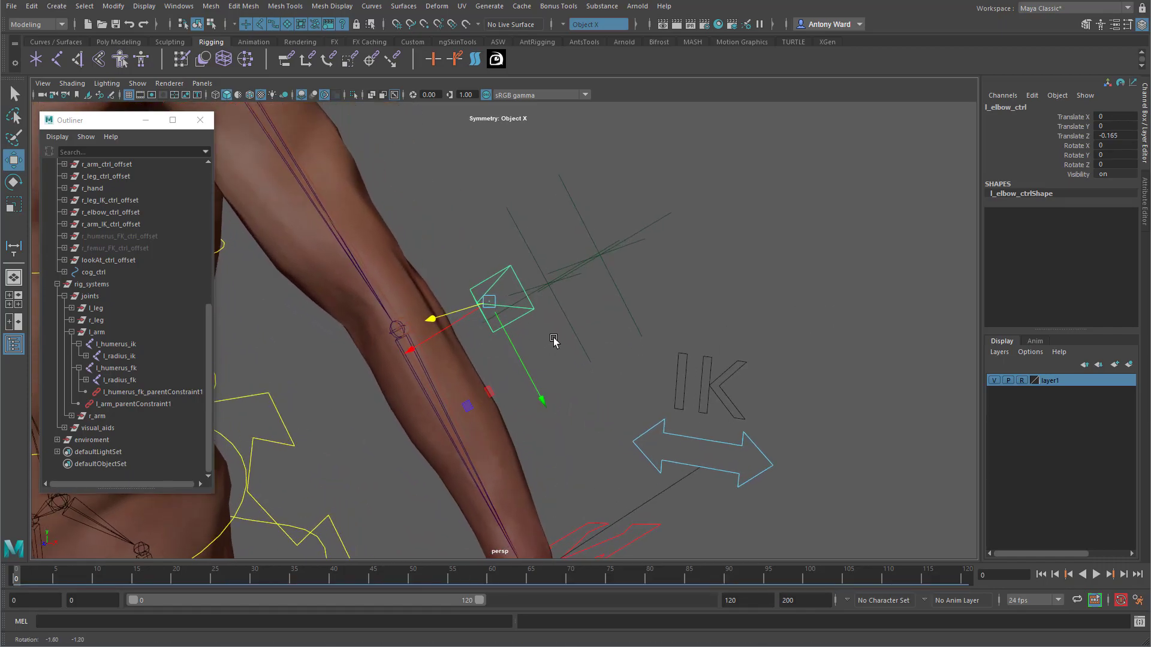
- Check locator1 against the elbow control, and set l_elbow_ctrl's Translate Z to 0
left_click(610, 231)
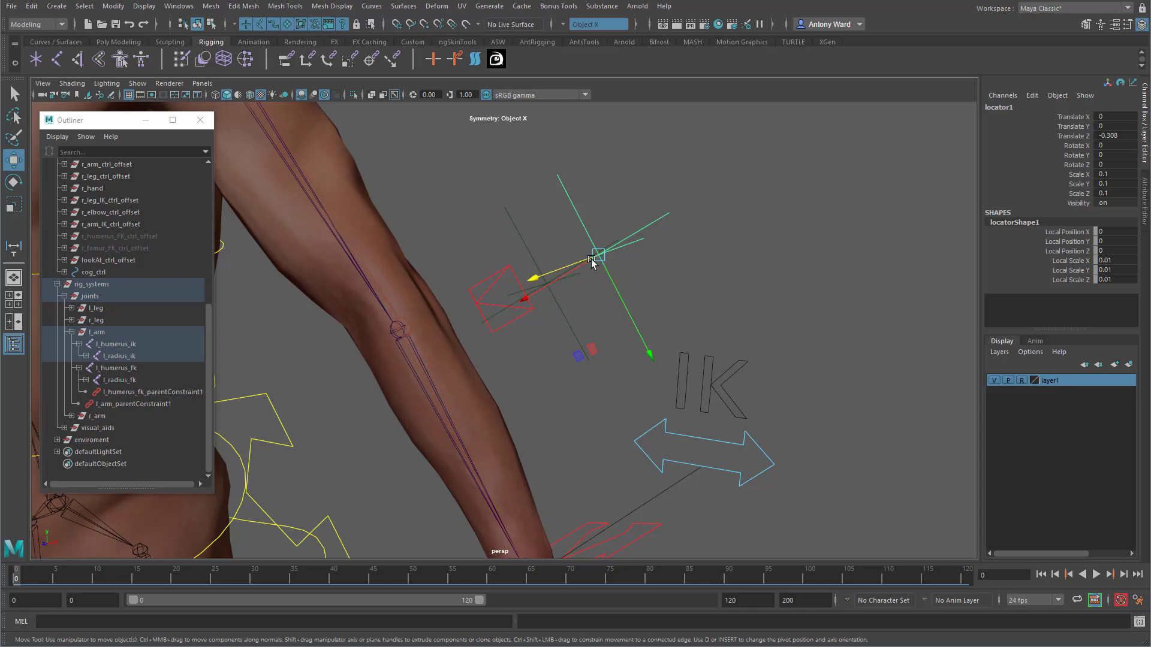
left_click(513, 322)
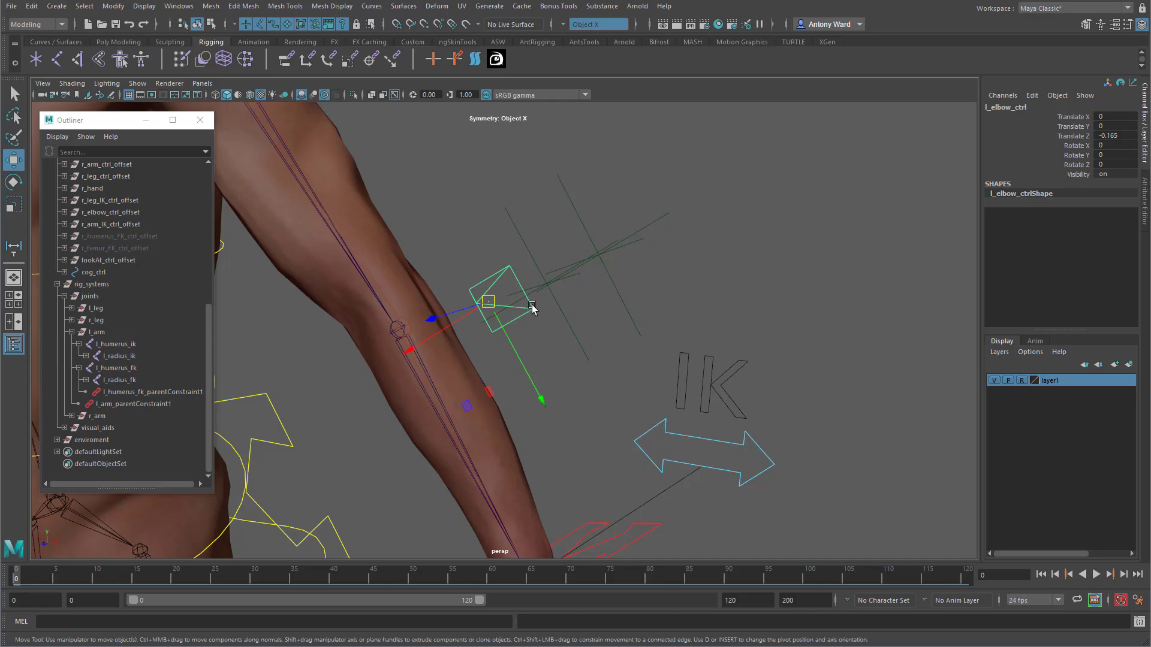
key("f")
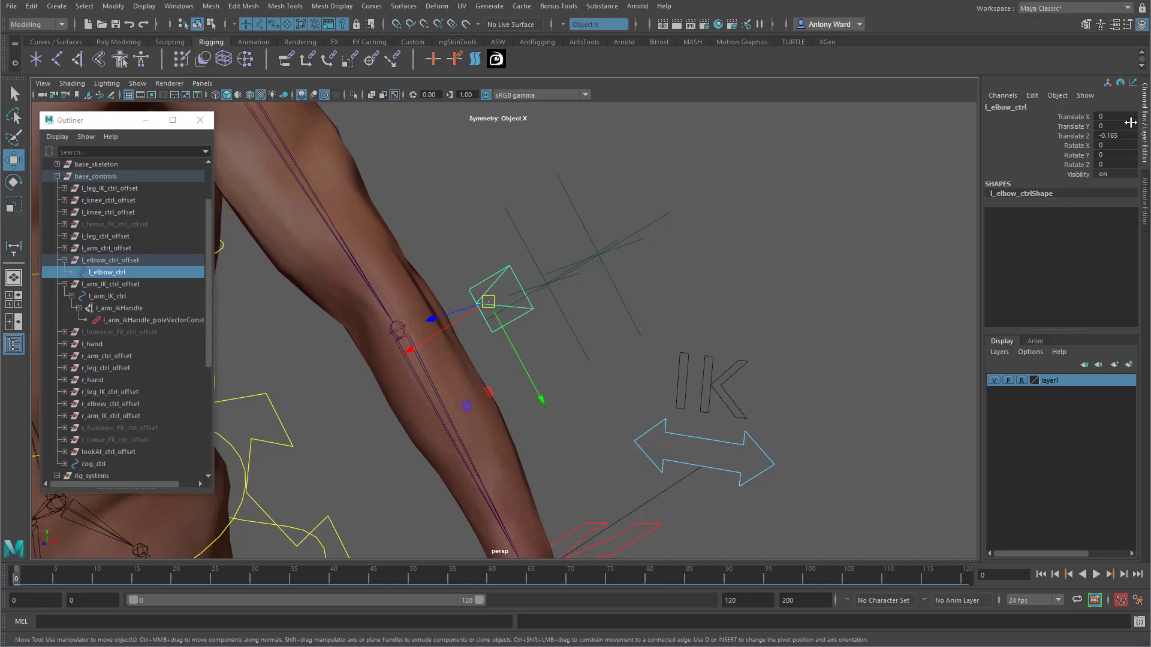
left_click(1117, 139)
type("0")
key("Return")
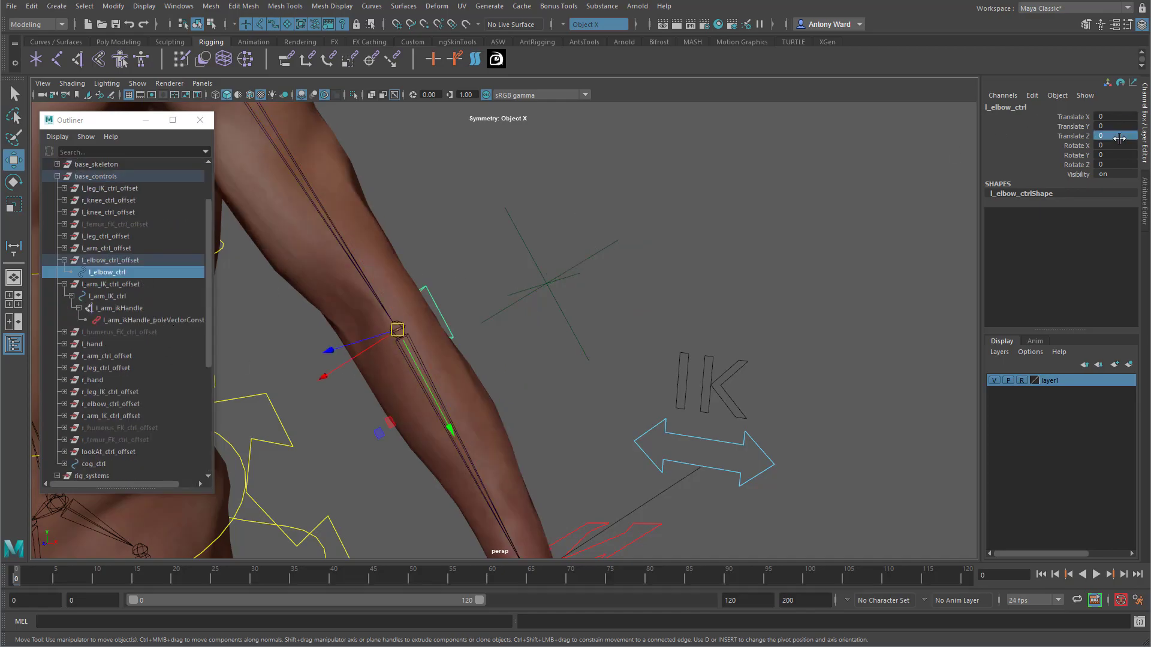
- Move l_elbow_ctrl_offset out behind the elbow, to about Translate X 0.034, Y -0.046 and Z -0.303
left_click(133, 261)
left_click(117, 273)
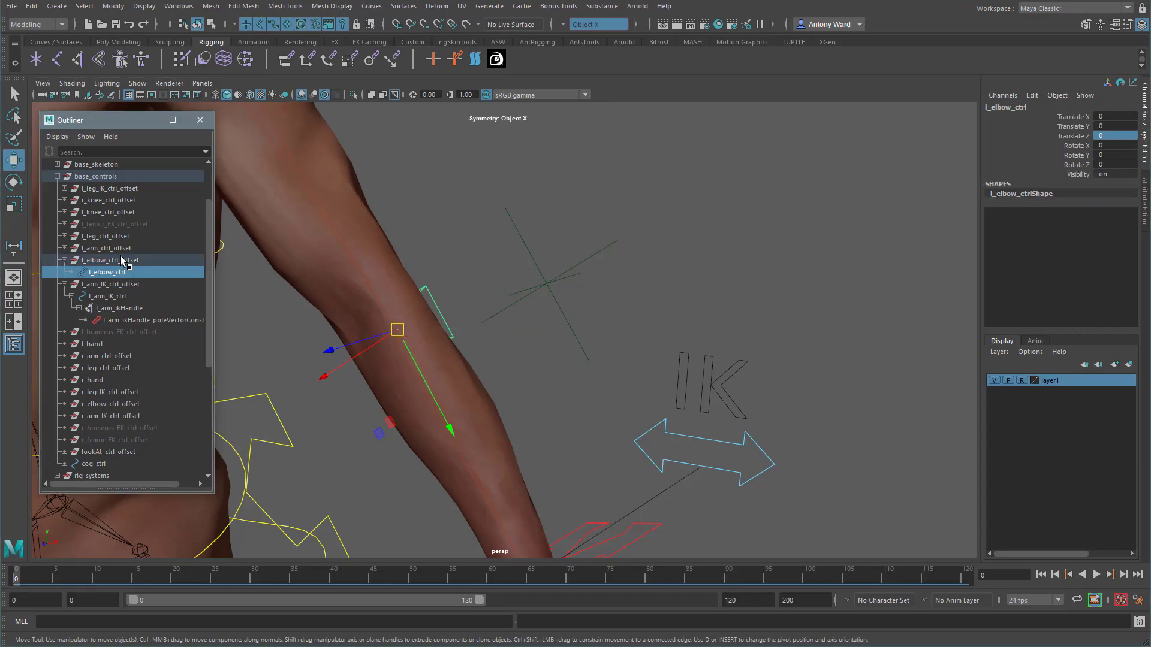
left_click(122, 261)
left_click_drag(657, 330, 642, 334, "alt")
left_click_drag(326, 367, 617, 362)
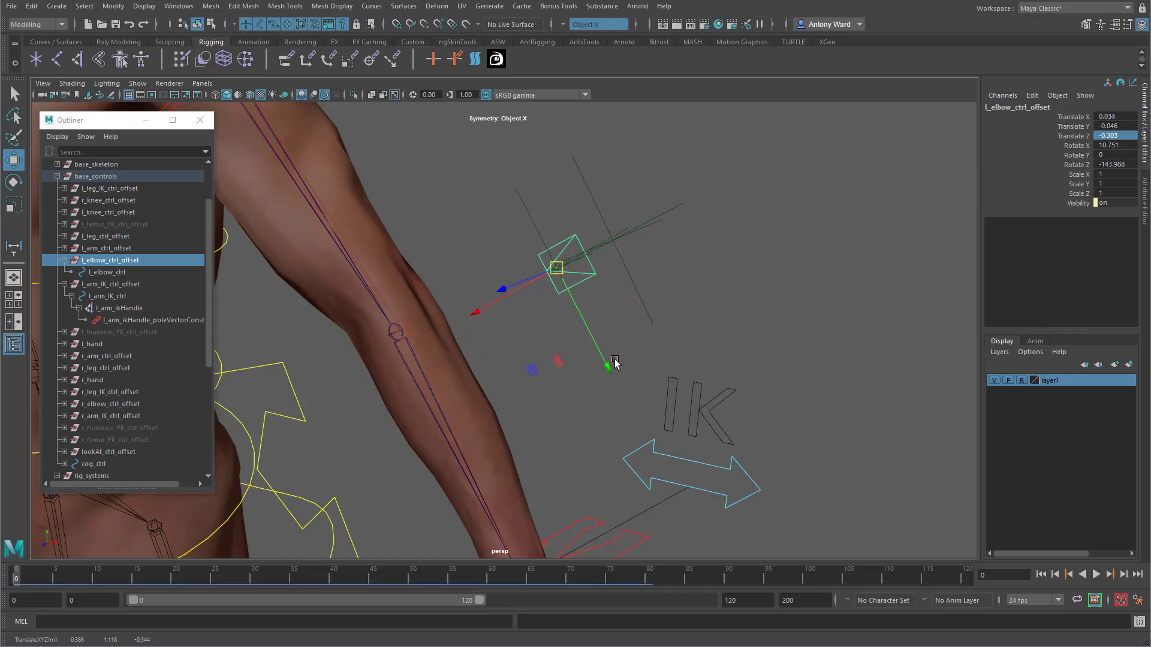
left_click_drag(560, 332, 570, 329, "alt")
right_click_drag(570, 329, 611, 347, "alt")
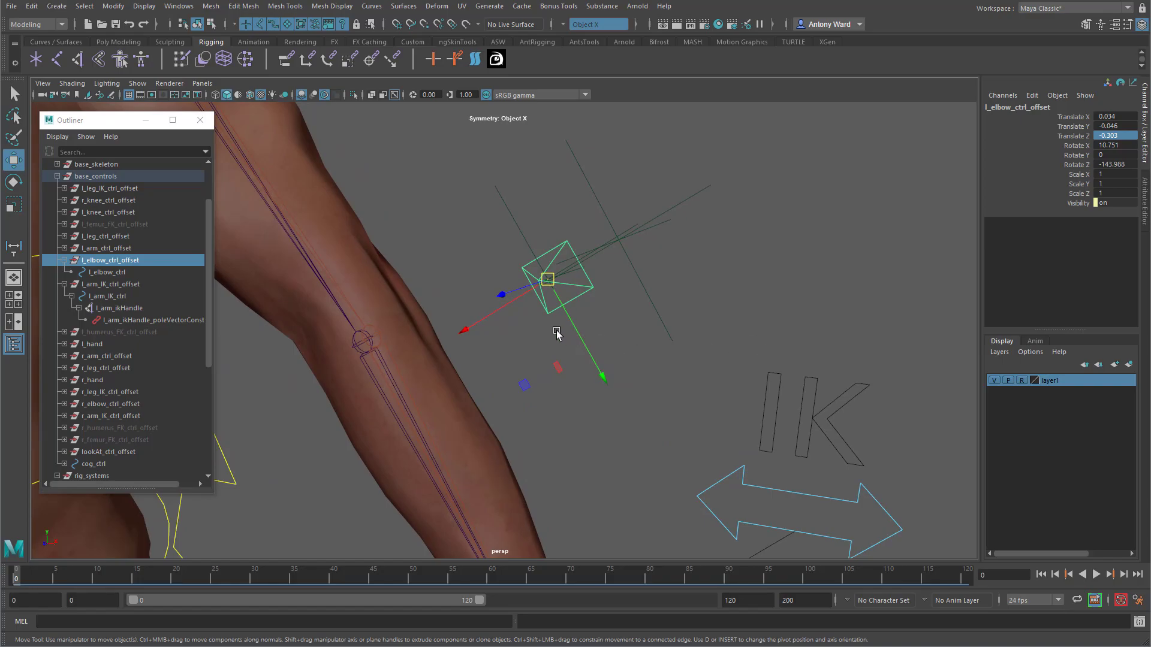
- Slide l_elbow_ctrl_offset along its local X axis until the two locators coincide, to about Translate X -0.033 and Y -0.095
left_click_drag(504, 324, 508, 410, "alt")
left_click_drag(493, 356, 391, 400)
right_click_drag(392, 400, 559, 387, "alt")
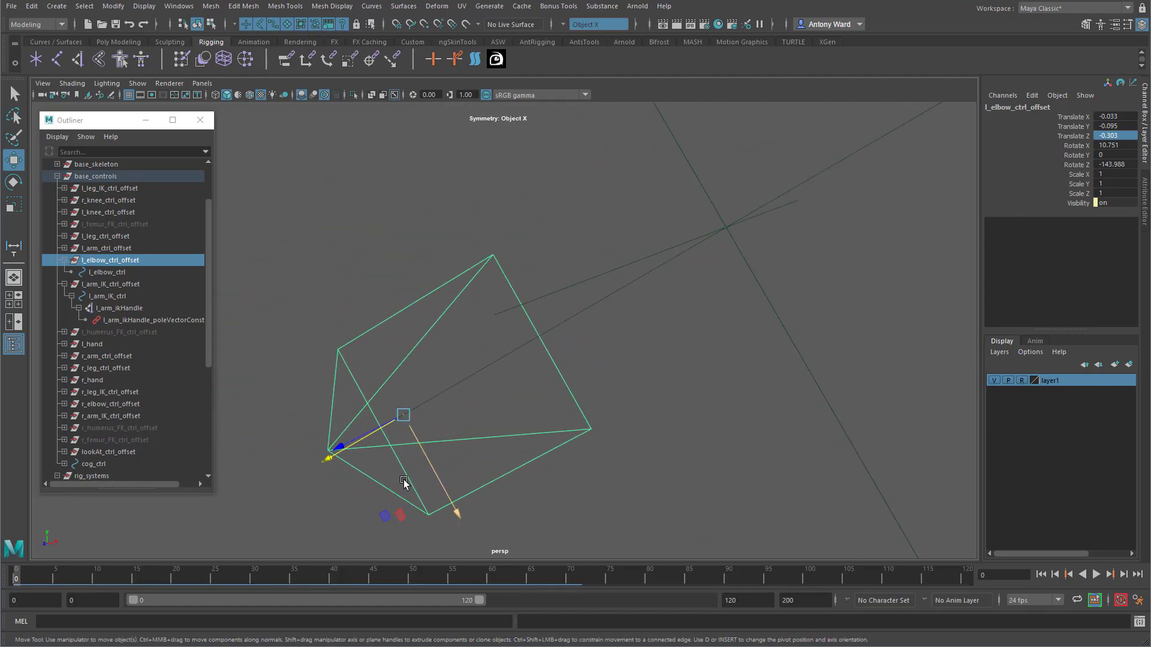
left_click_drag(350, 465, 310, 483, "alt")
right_click_drag(704, 405, 456, 384, "alt")
middle_click_drag(520, 390, 537, 339, "alt")
- Delete both locators behind the elbow and review l_elbow_ctrl's translate and rotate channels
scroll(532, 372, "down", 1)
left_click(561, 316)
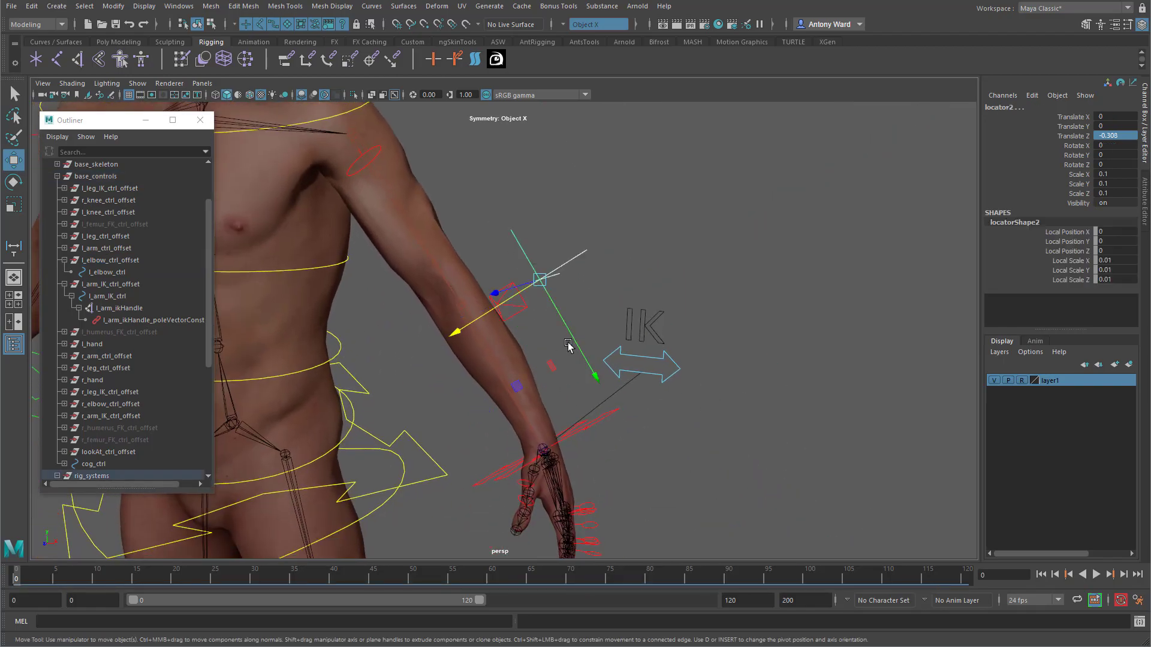
left_click(568, 345)
left_click(525, 310)
left_click_drag(753, 295, 600, 306, "alt")
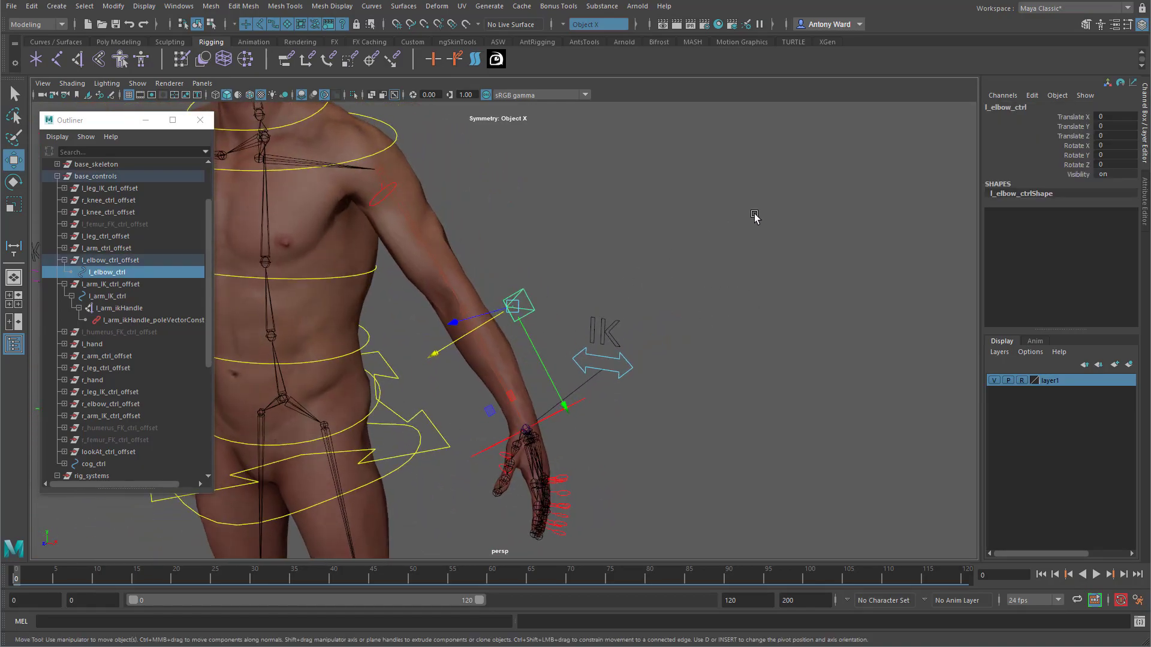
left_click_drag(1111, 116, 1110, 144)
- Hide joints in the viewport while testing the left arm by switching l_arm_ctrl's IK FK Switch to 0 and back to 1
left_click_drag(628, 359, 640, 378)
middle_click_drag(637, 413, 665, 413, "alt")
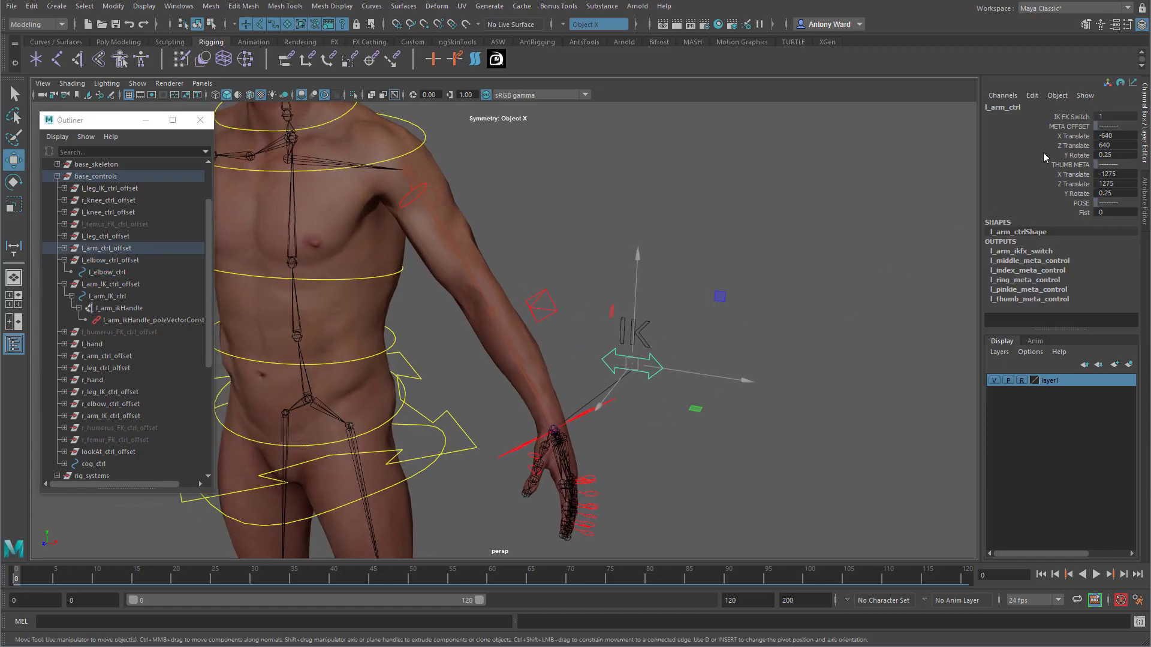
left_click(1068, 118)
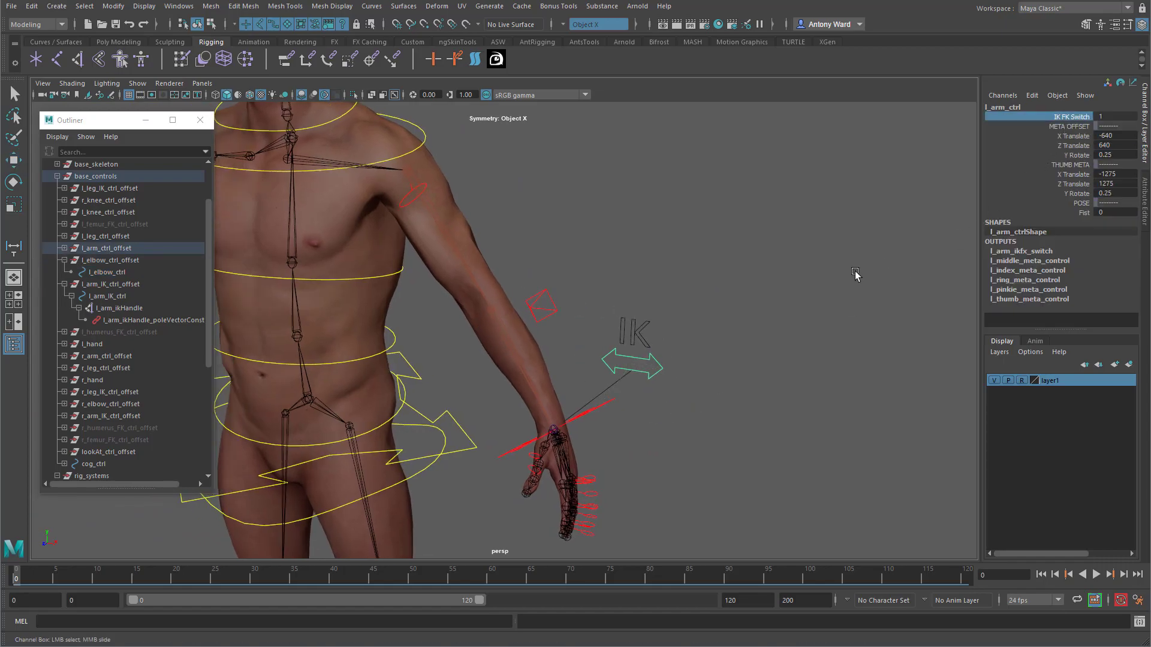
middle_click_drag(856, 274, 819, 275)
left_click(137, 85)
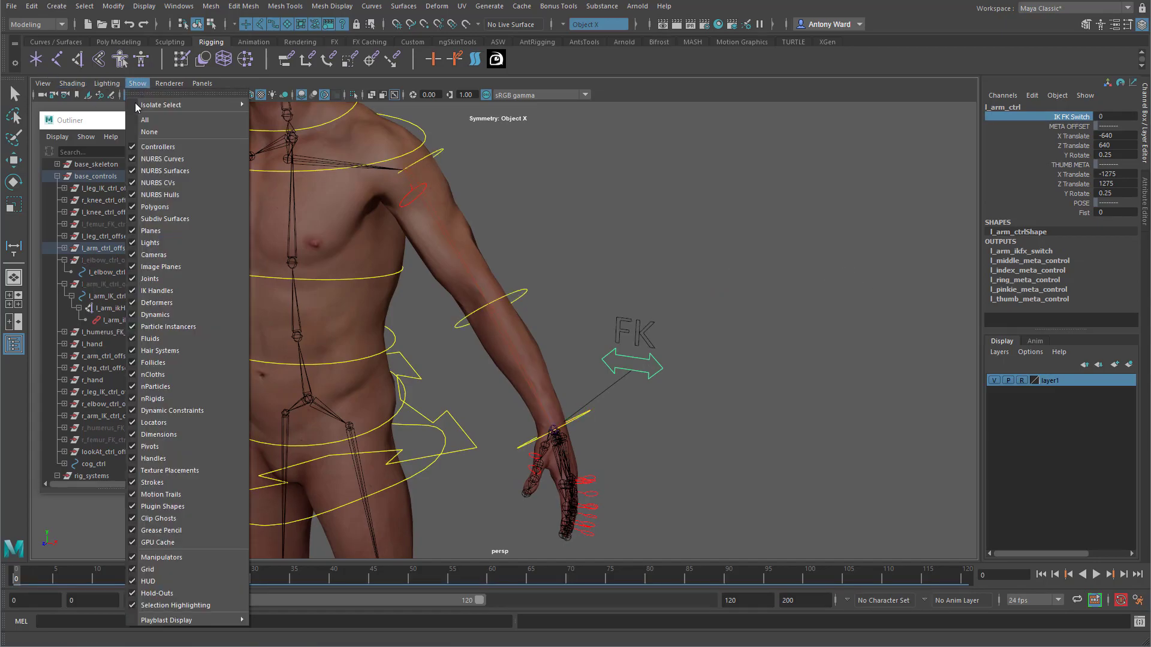
left_click(150, 279)
middle_click_drag(761, 278, 884, 292)
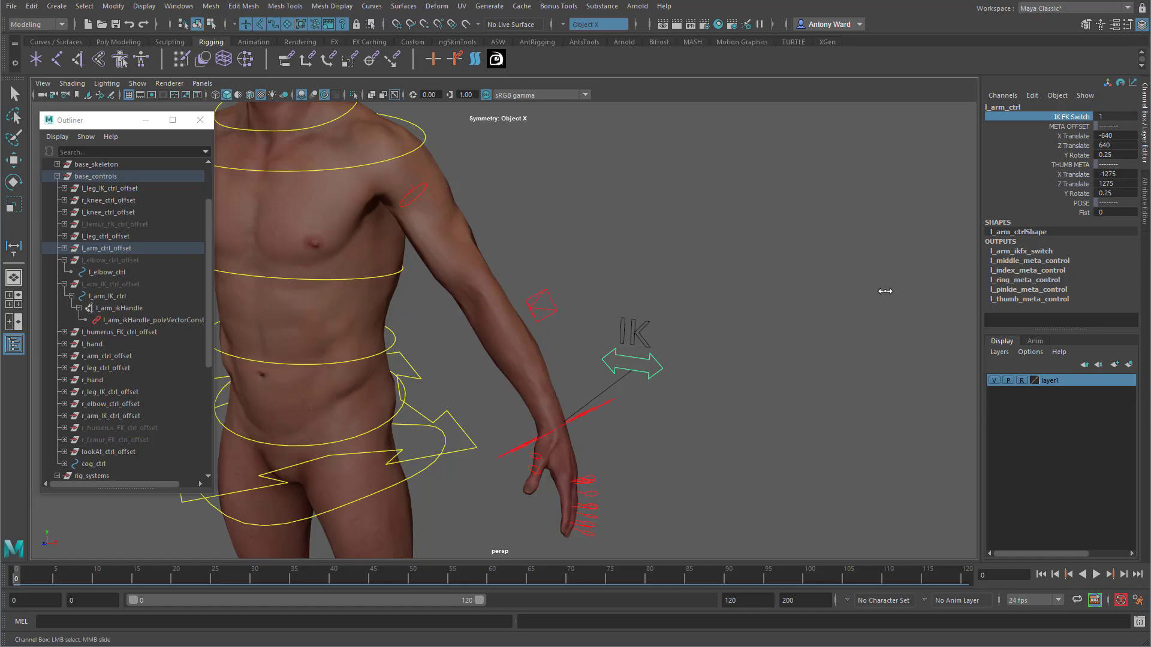
- Try moving l_elbow_ctrl freely, undo the move, and inspect the arm from another angle
left_click(541, 300)
key("w")
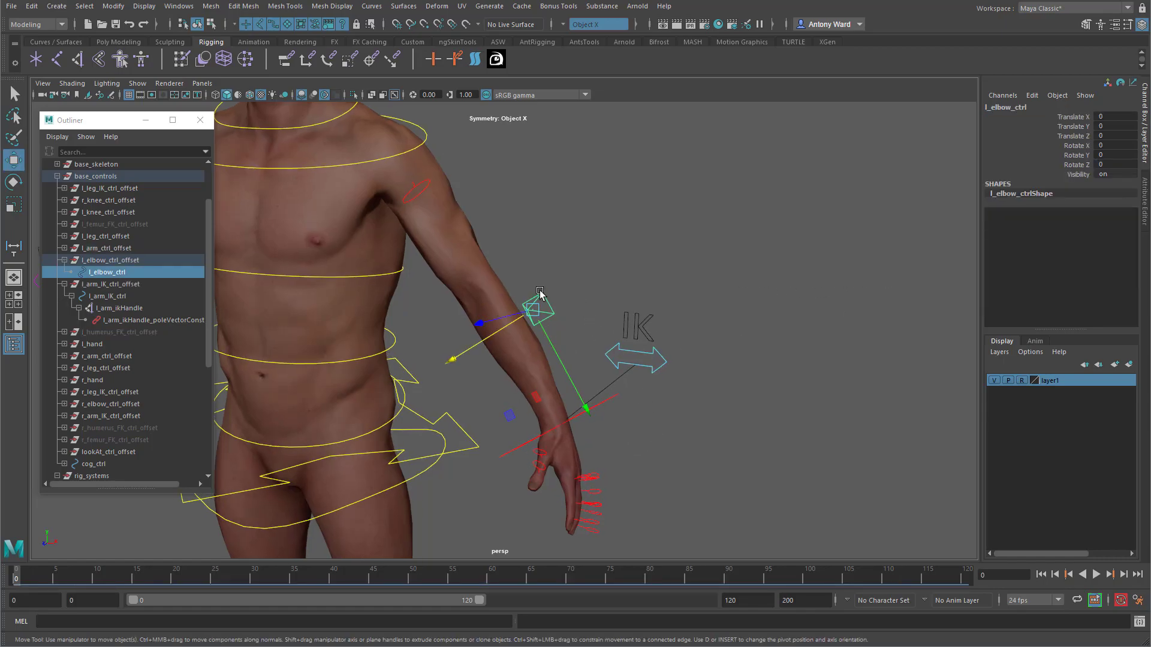
mouse_move(532, 312)
left_mouse_down()
mouse_move(578, 275)
mouse_move(483, 329)
mouse_move(549, 288)
mouse_move(528, 313)
mouse_move(545, 329)
left_mouse_up()
key("ctrl+z")
left_click_drag(668, 414, 609, 411, "alt")
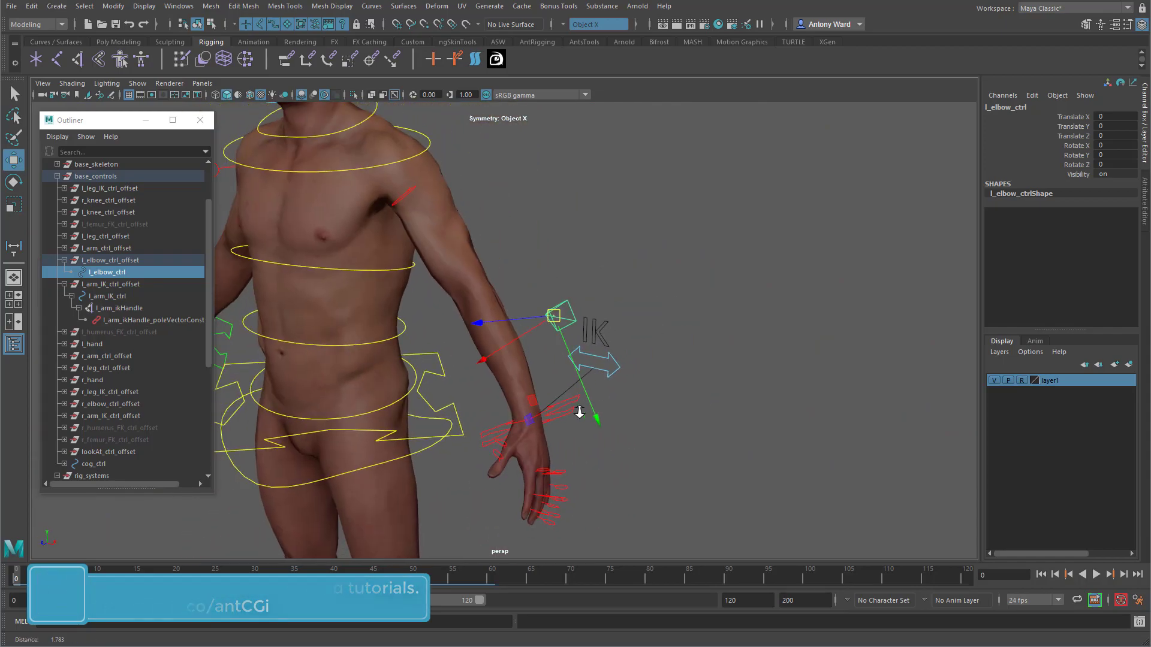
right_click_drag(609, 411, 707, 393, "alt")
left_click_drag(663, 332, 671, 332, "alt")
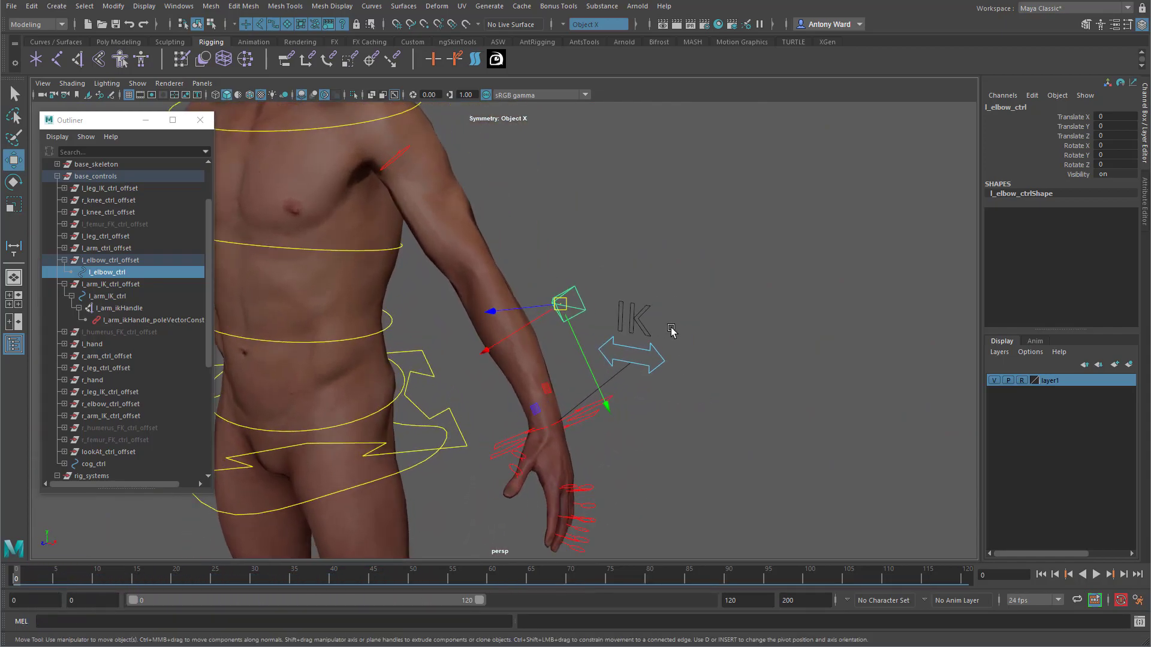
- Undo back through the locator deletion to restore both locators behind the elbow
key("ctrl+z")
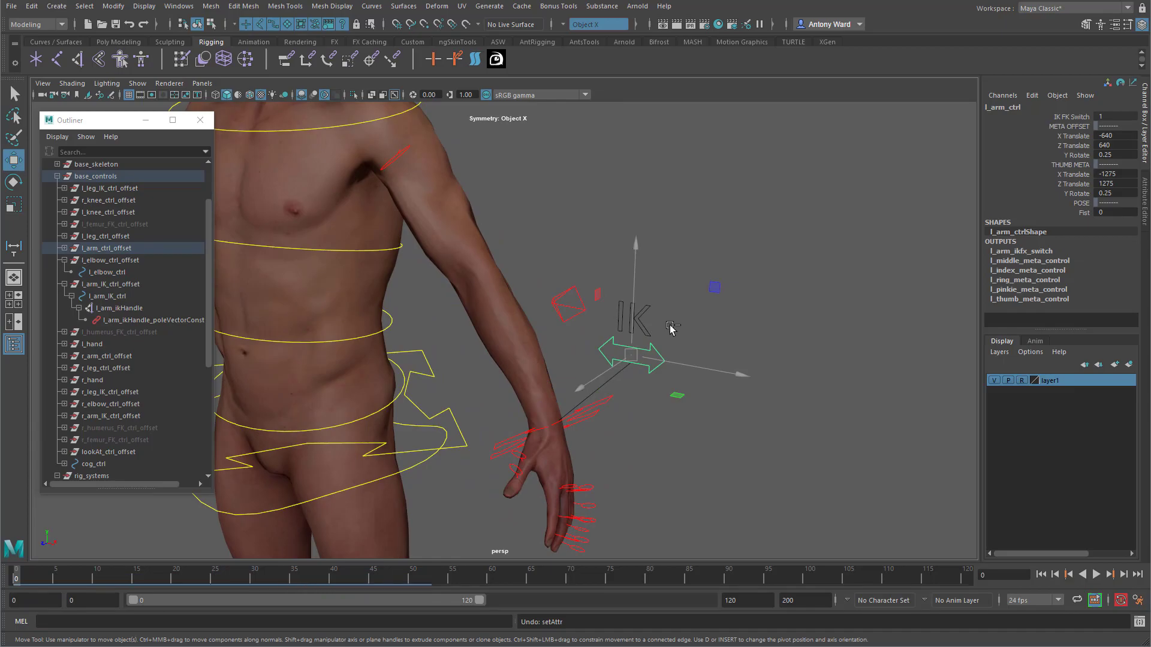
key("ctrl+z")
key("ctrl+z")
key("ctrl+z")
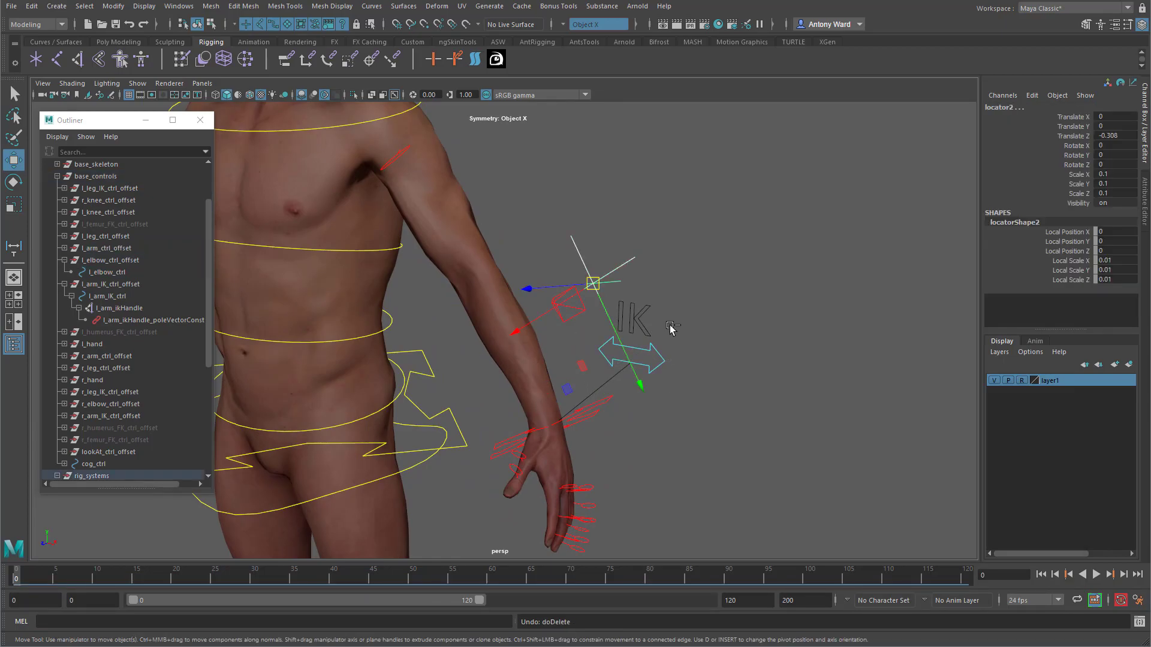
- Move l_elbow_ctrl along its X axis to about -0.04, check locator2, and move the control on to about -0.08
left_click_drag(493, 344, 506, 344, "alt")
right_click_drag(507, 346, 762, 367, "alt")
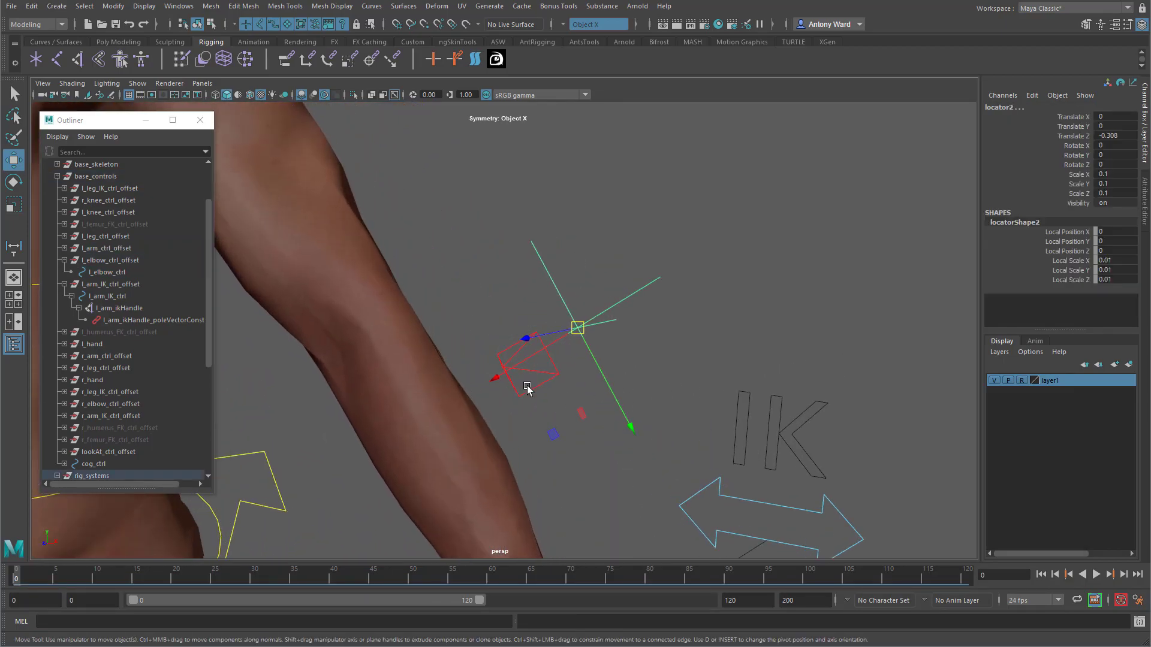
left_click(546, 374)
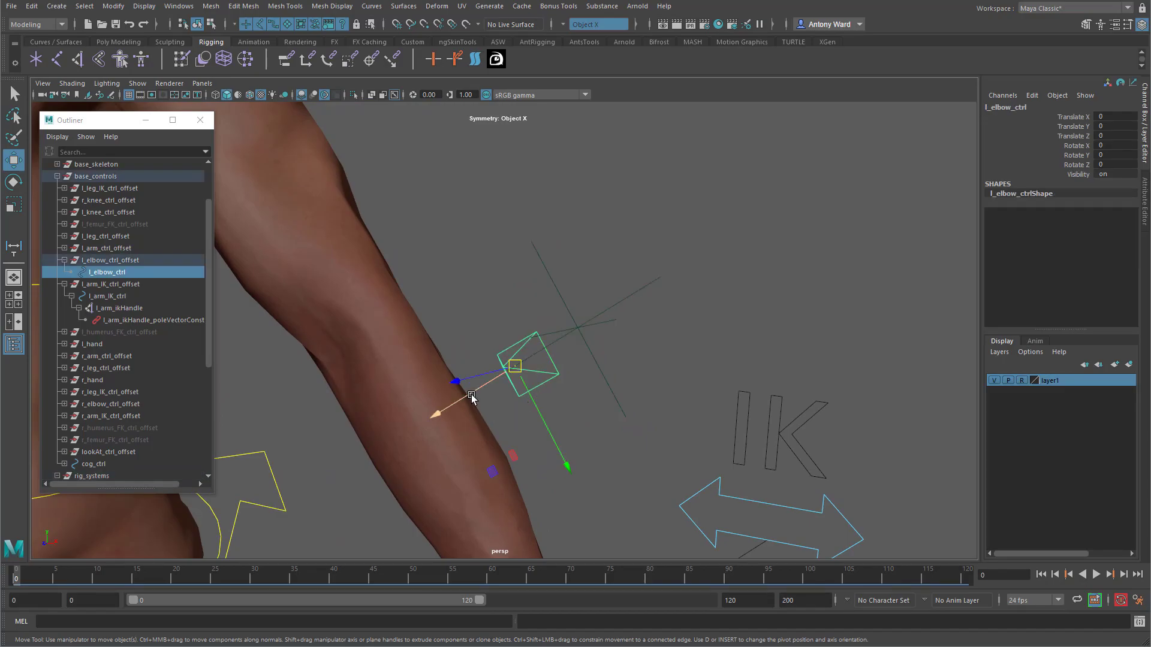
left_click_drag(470, 396, 498, 375)
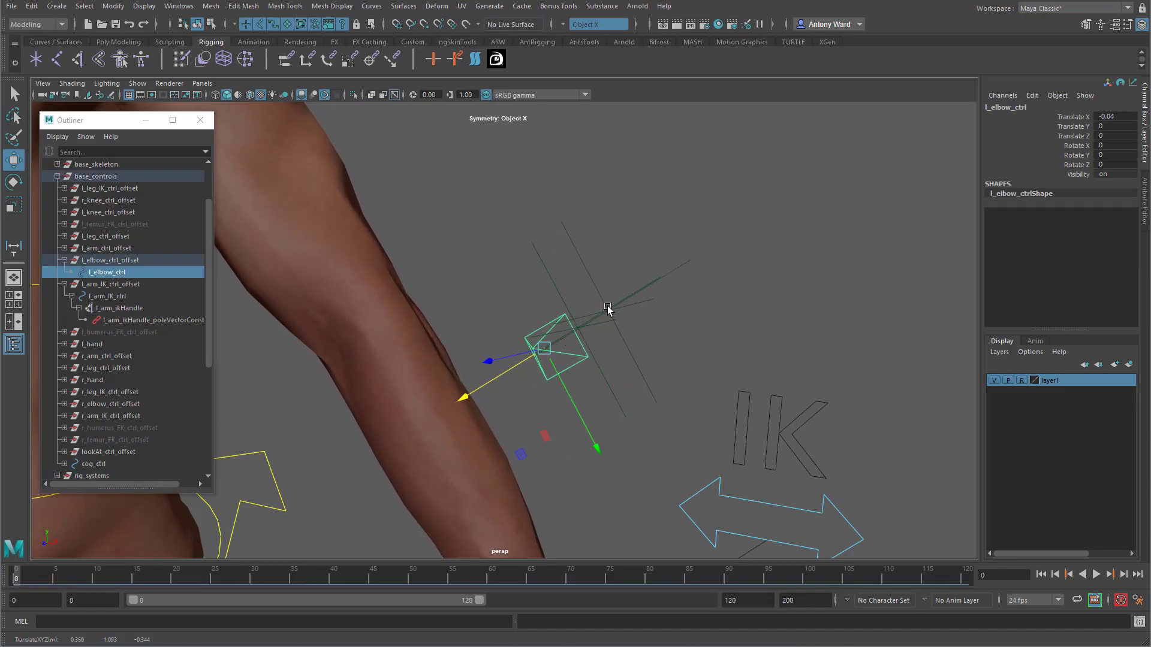
left_click(601, 288)
key("ctrl+d")
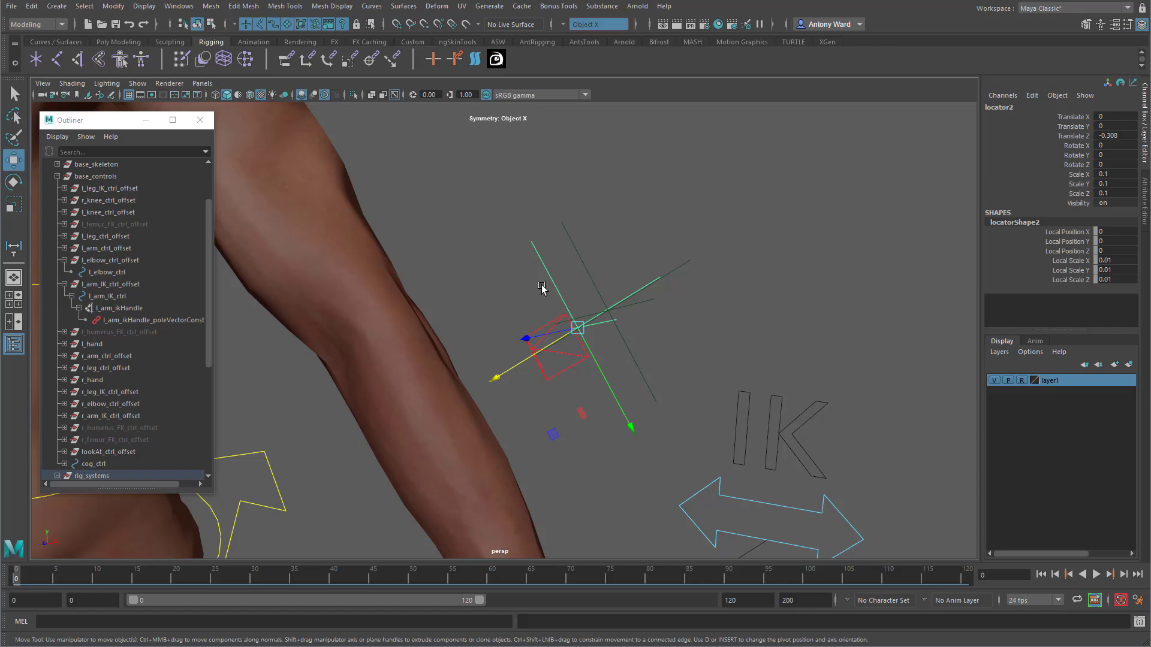
left_click(543, 393)
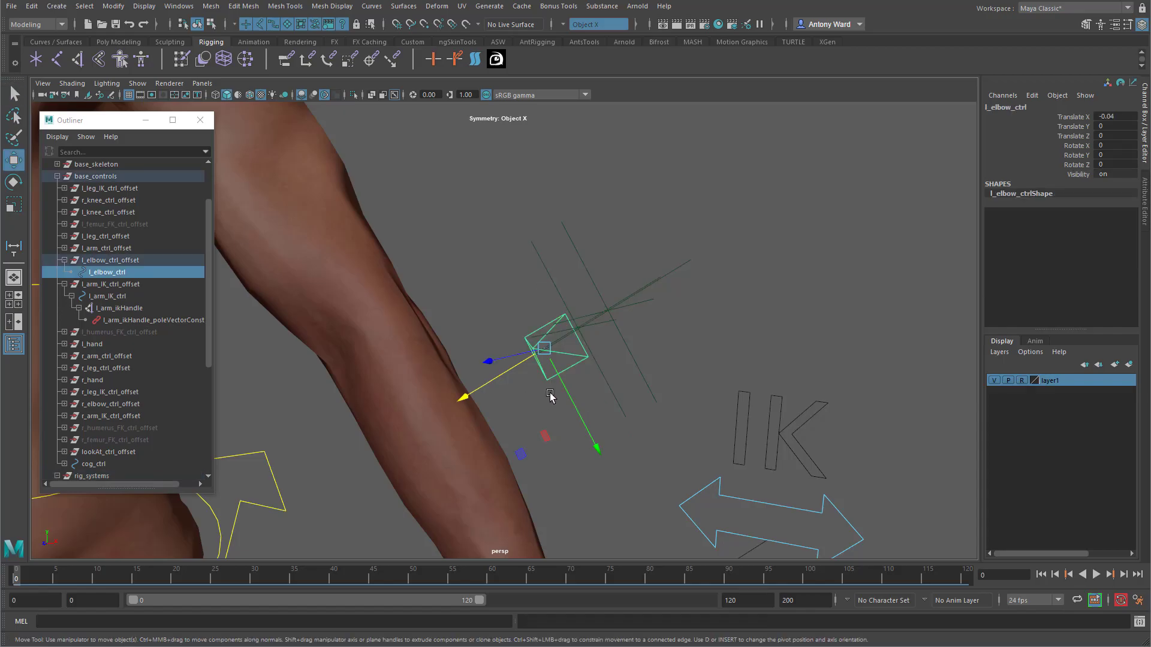
mouse_move(547, 345)
left_mouse_down()
mouse_move(587, 330)
mouse_move(563, 328)
left_mouse_up()
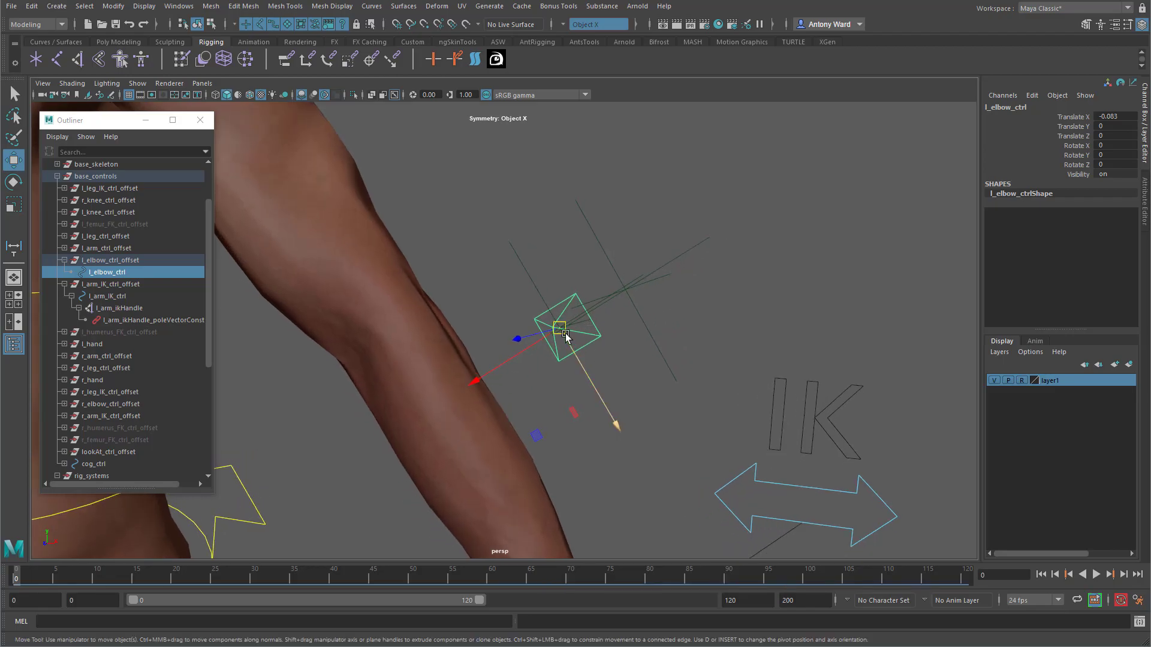
- Select locator1, locator2, l_elbow_ctrl_offset and l_elbow_ctrl in turn to compare their positions behind the elbow
left_click(642, 333)
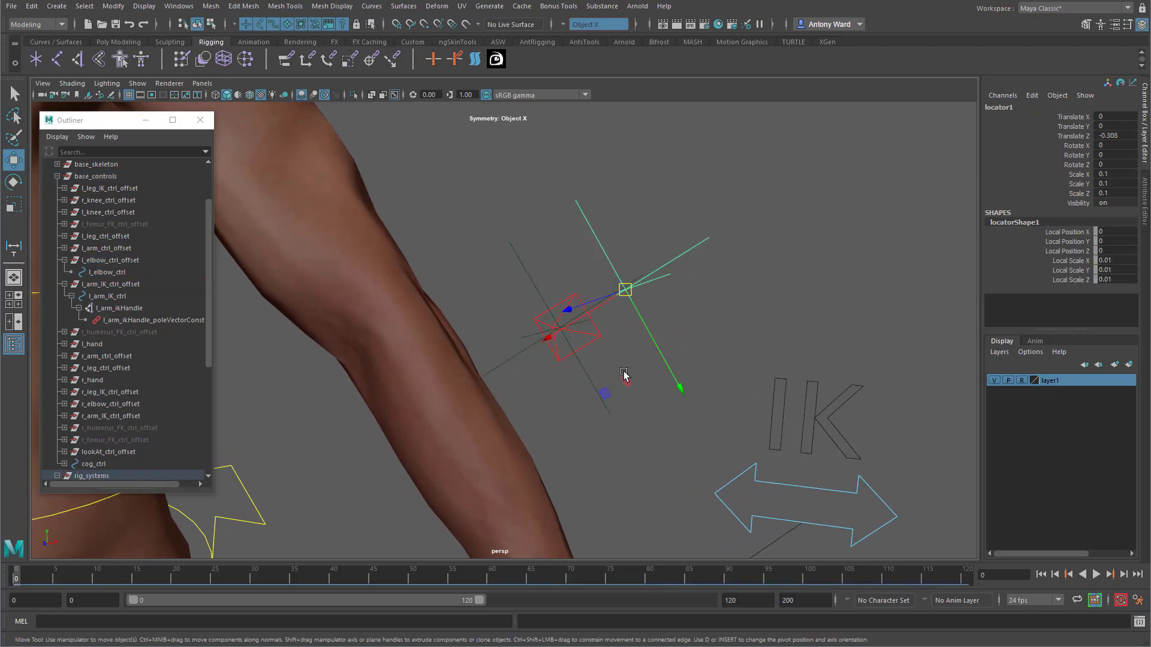
left_click(593, 362)
key("ctrl+z")
left_click_drag(594, 362, 566, 419)
left_click(585, 350)
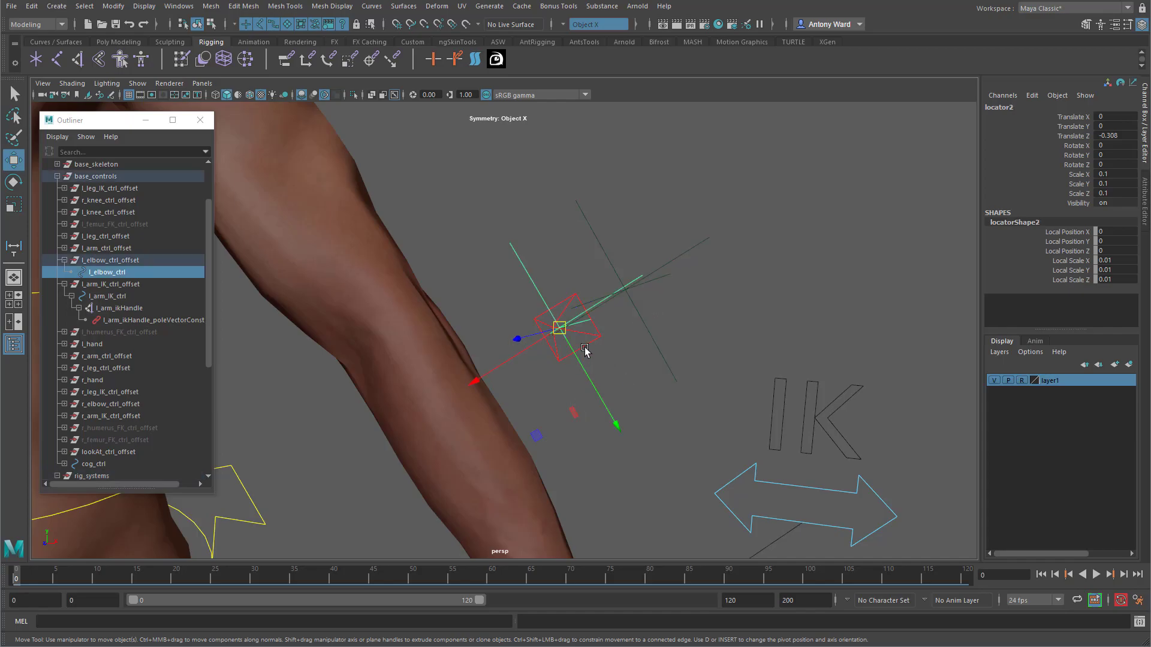
key("Up")
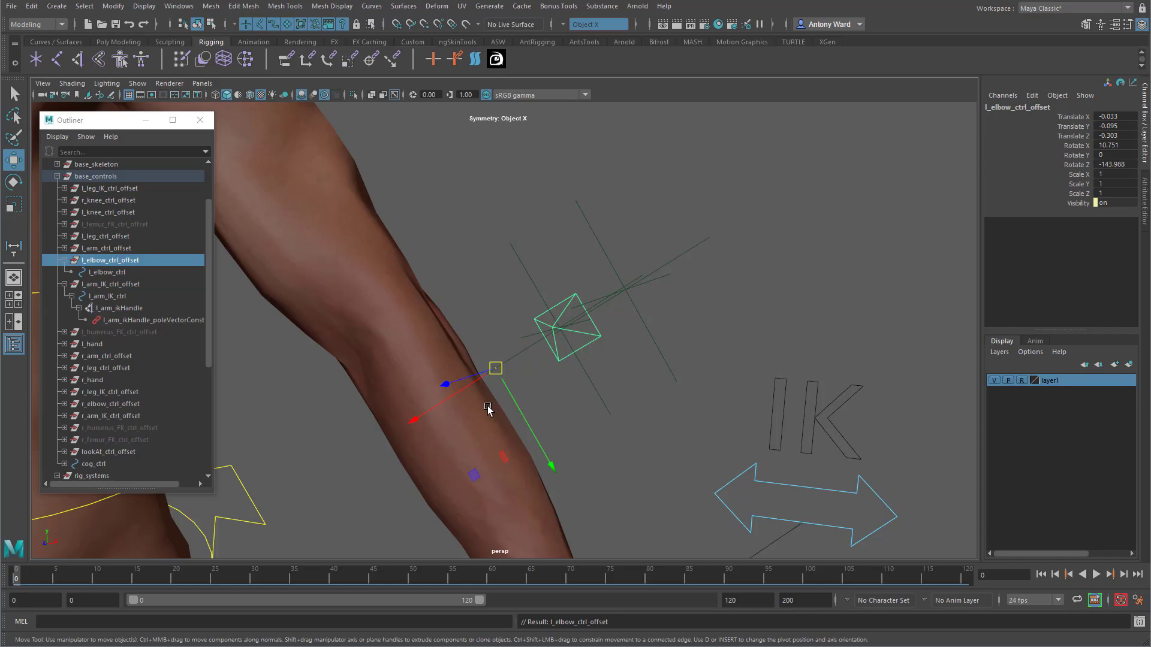
left_click(585, 345)
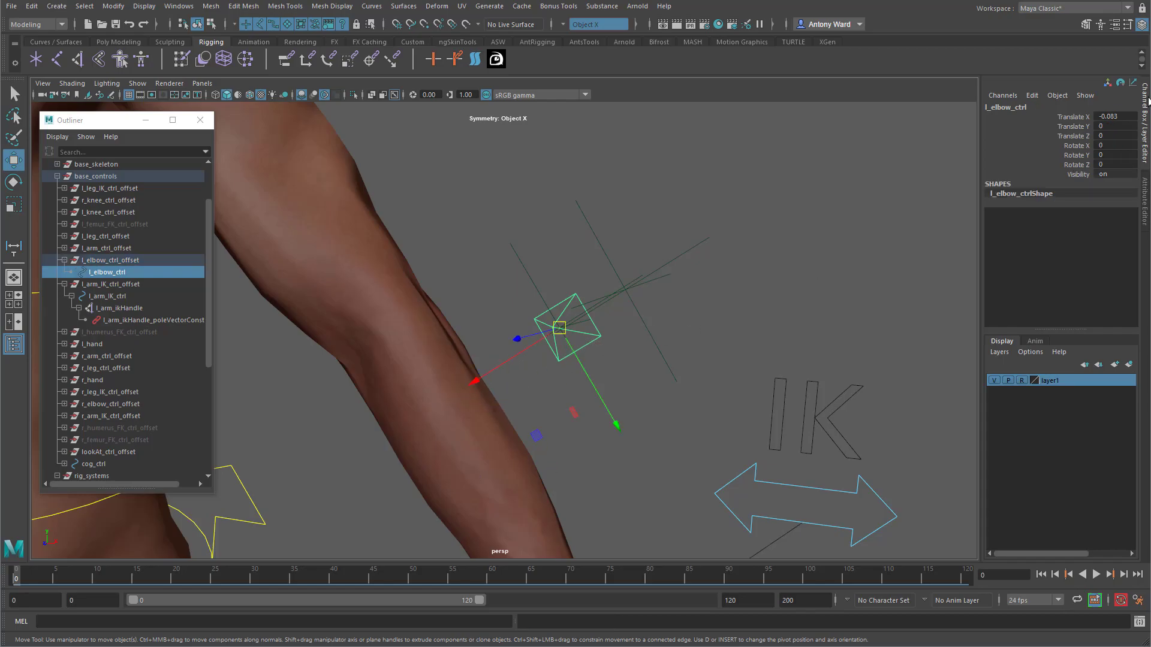
- Set l_elbow_ctrl's Translate X to 0 and move l_elbow_ctrl_offset along its local X axis onto locator2, to about Translate X 0.033
left_click(1121, 115)
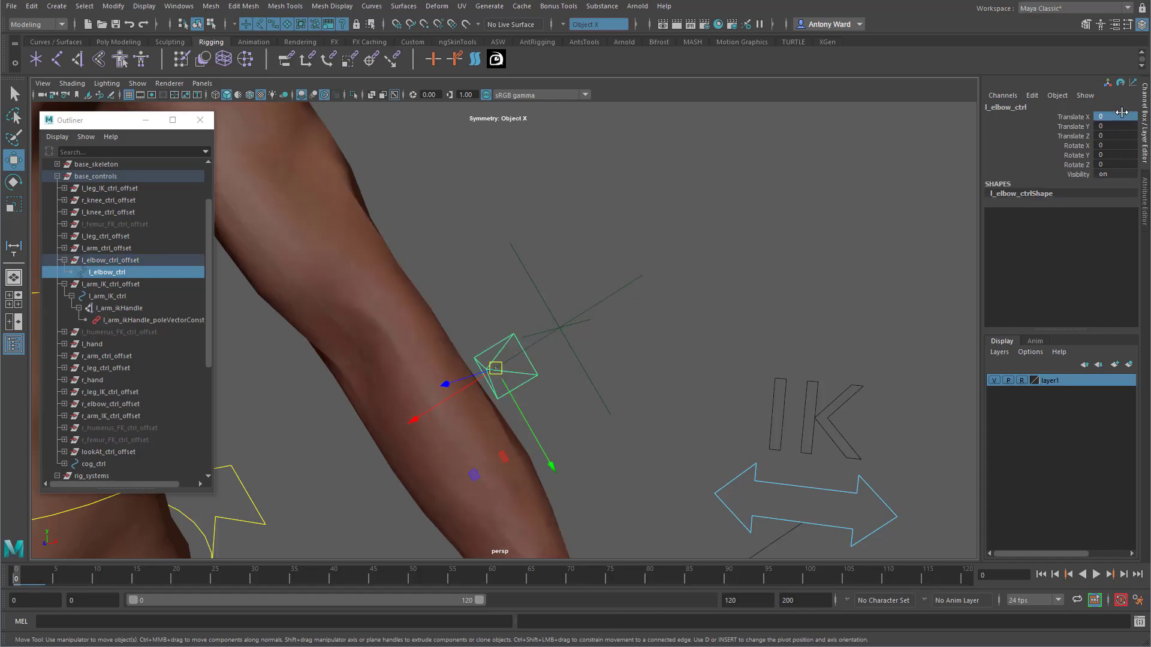
left_click(116, 262)
left_click_drag(411, 419, 474, 378)
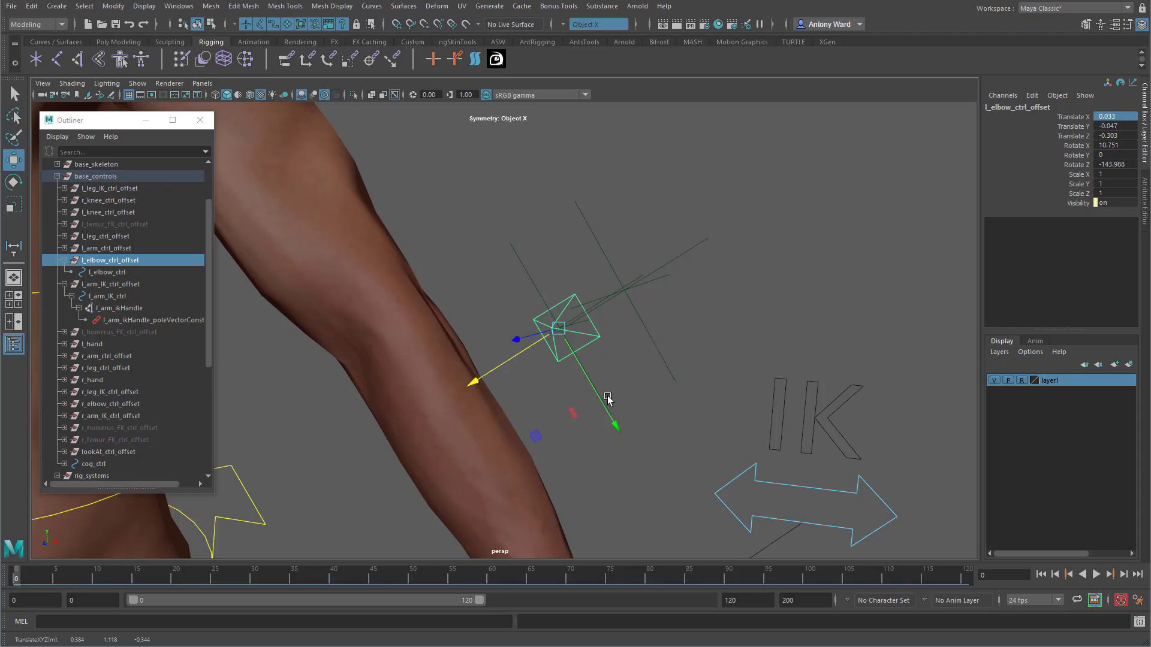
left_click(114, 6)
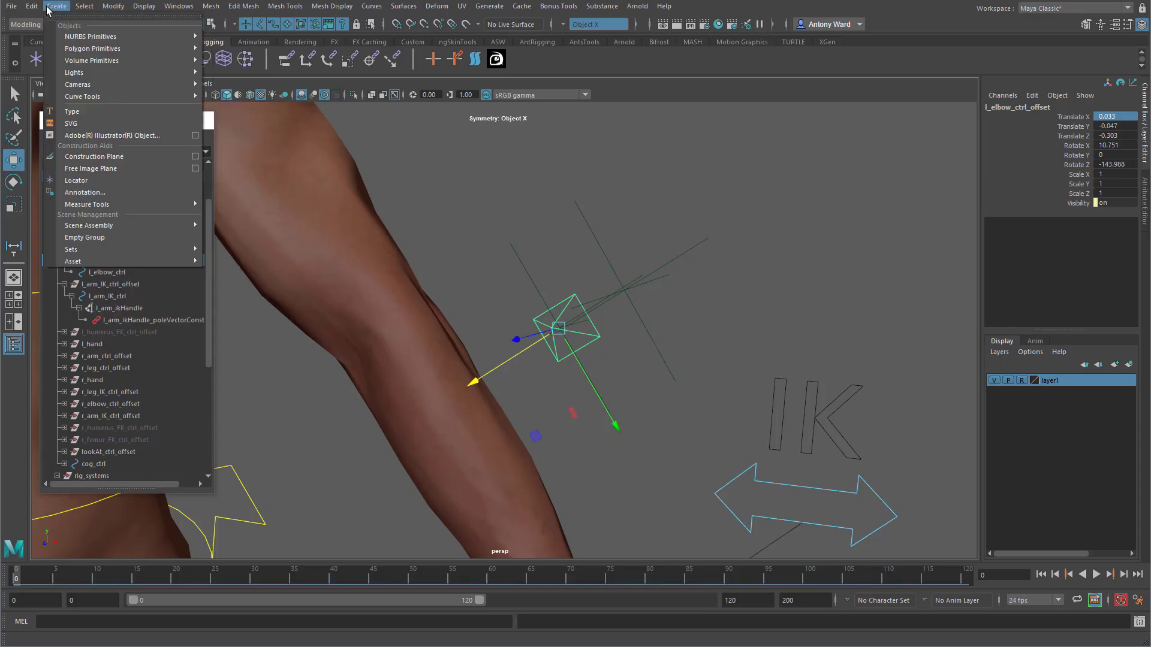
mouse_move(180, 204)
left_click(637, 358)
left_click_drag(636, 358, 648, 313, "alt")
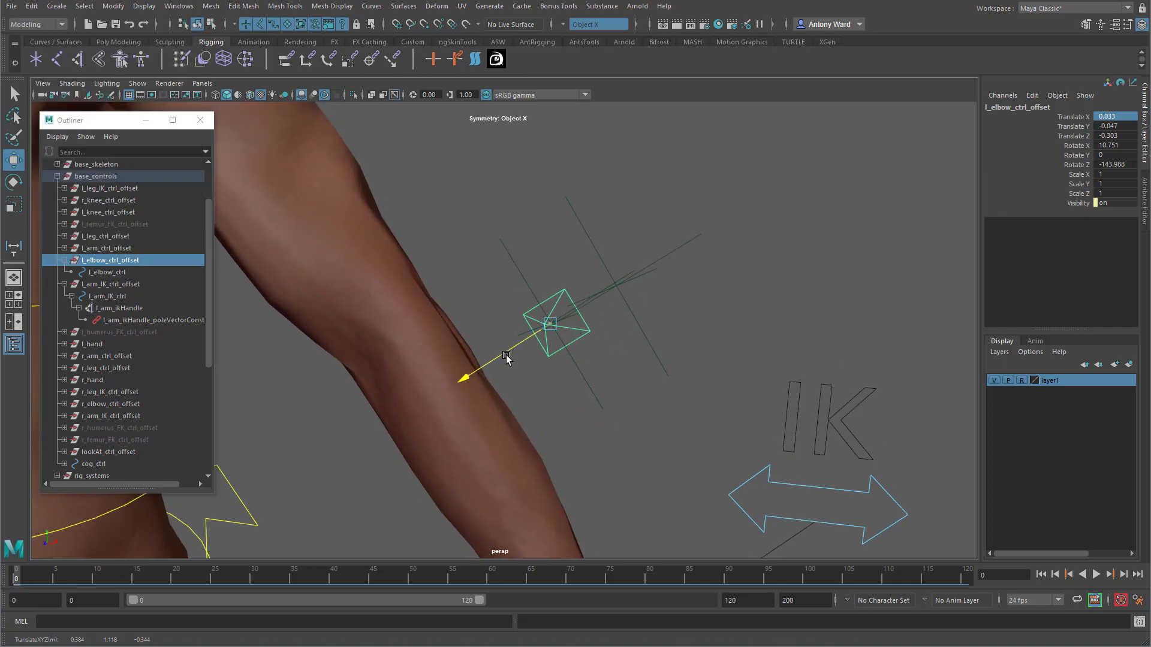
- Move l_elbow_ctrl_offset back along its local X axis to about Translate X -0.033 and Y -0.095, lining up the two locators
left_click_drag(507, 358, 445, 396)
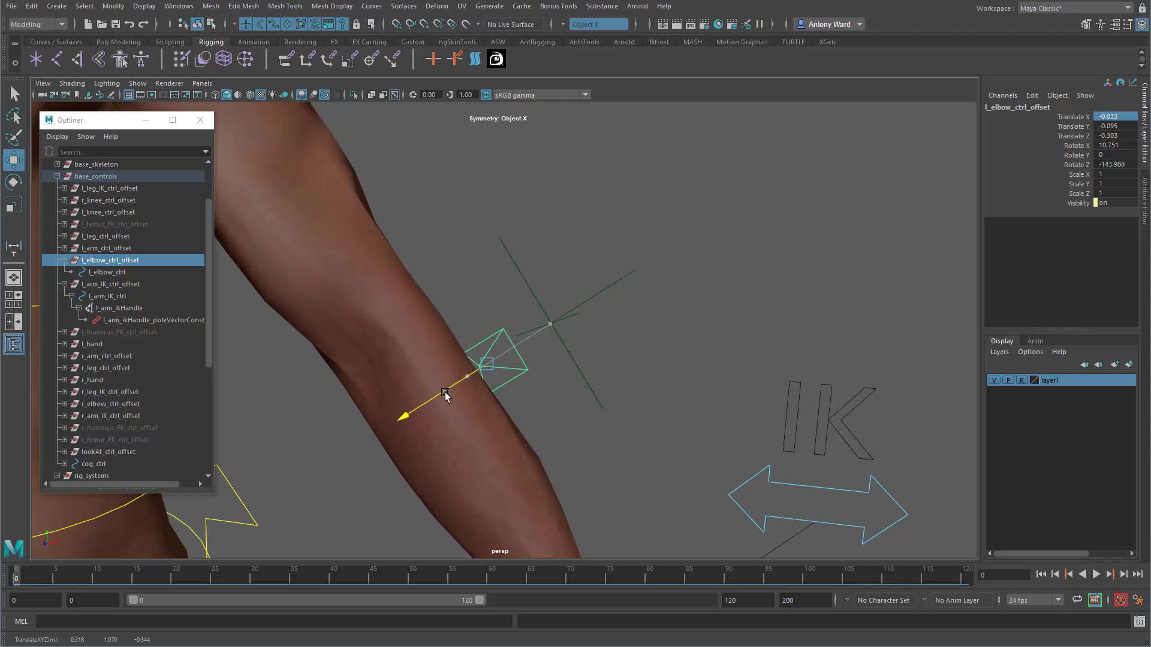
right_click_drag(628, 389, 652, 356, "alt")
left_click_drag(407, 442, 406, 442)
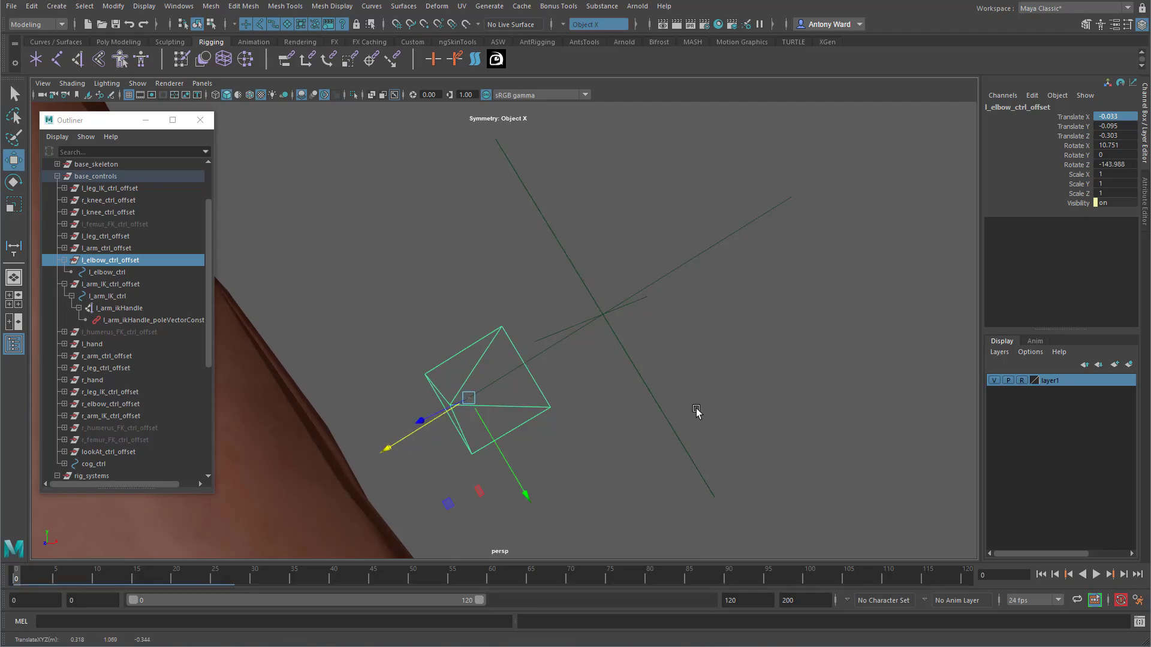
- Delete the two alignment locators behind the left elbow
left_click_drag(696, 411, 665, 475)
left_click(684, 473)
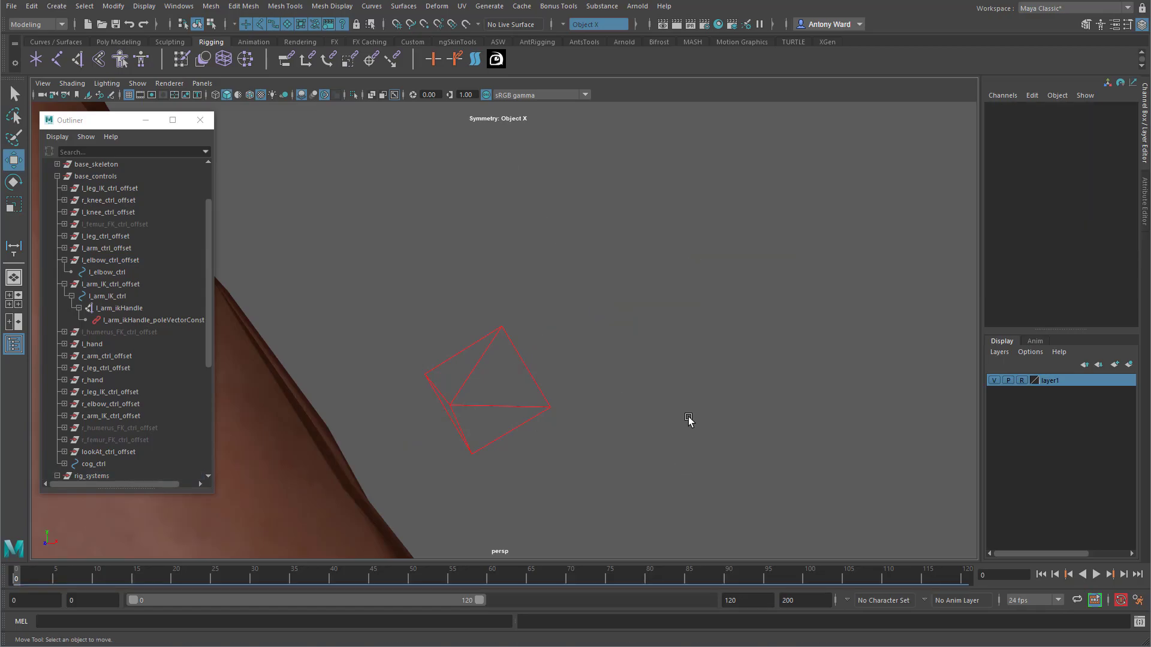
- Lock and hide all Translate, Rotate and Scale channels of l_elbow_ctrl_offset
scroll(548, 393, "down", 8)
left_click_drag(601, 405, 557, 403, "alt")
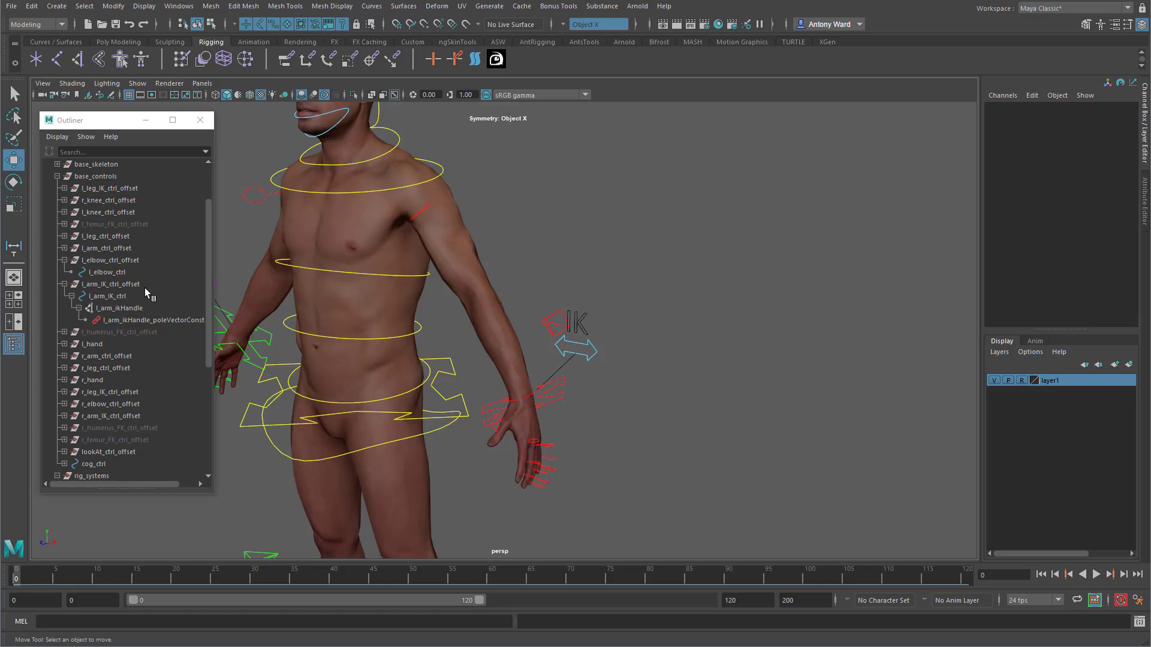
left_click(96, 262)
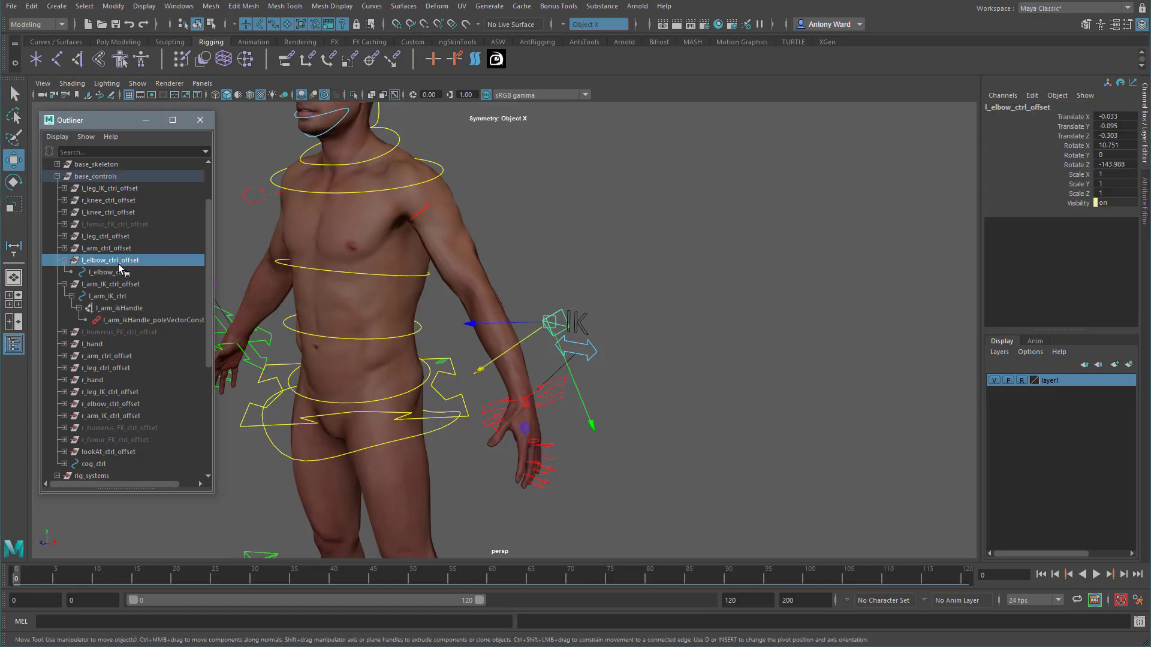
left_click_drag(1084, 122, 1083, 193)
right_click(1083, 193)
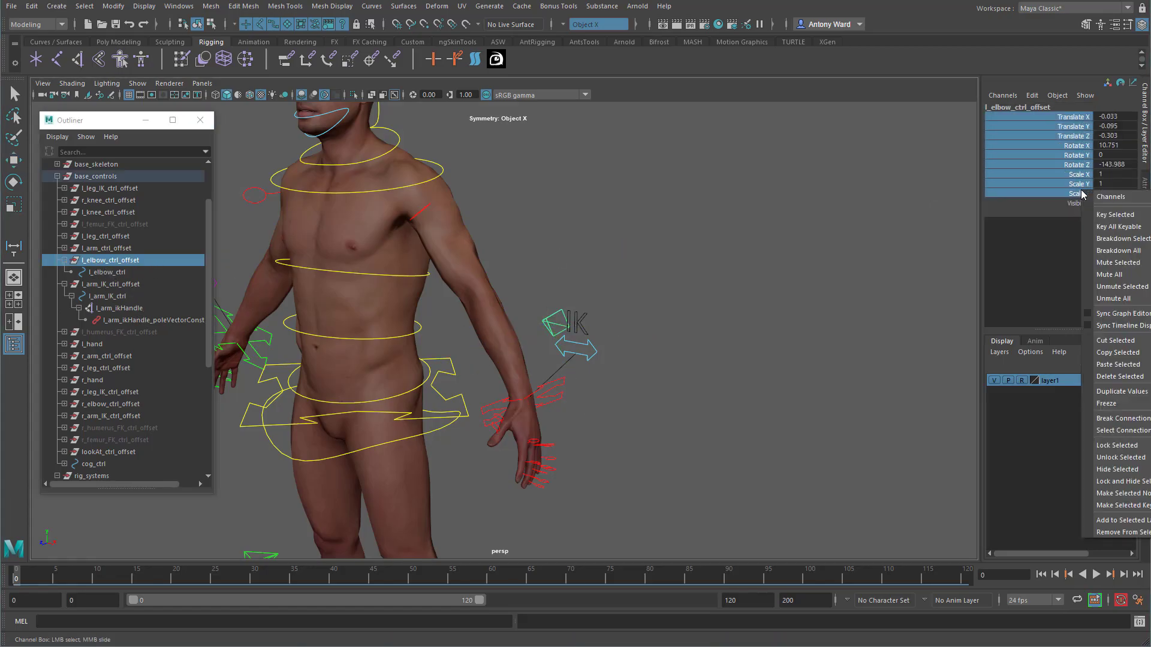
left_click(1089, 485)
left_click_drag(651, 439, 669, 437, "alt")
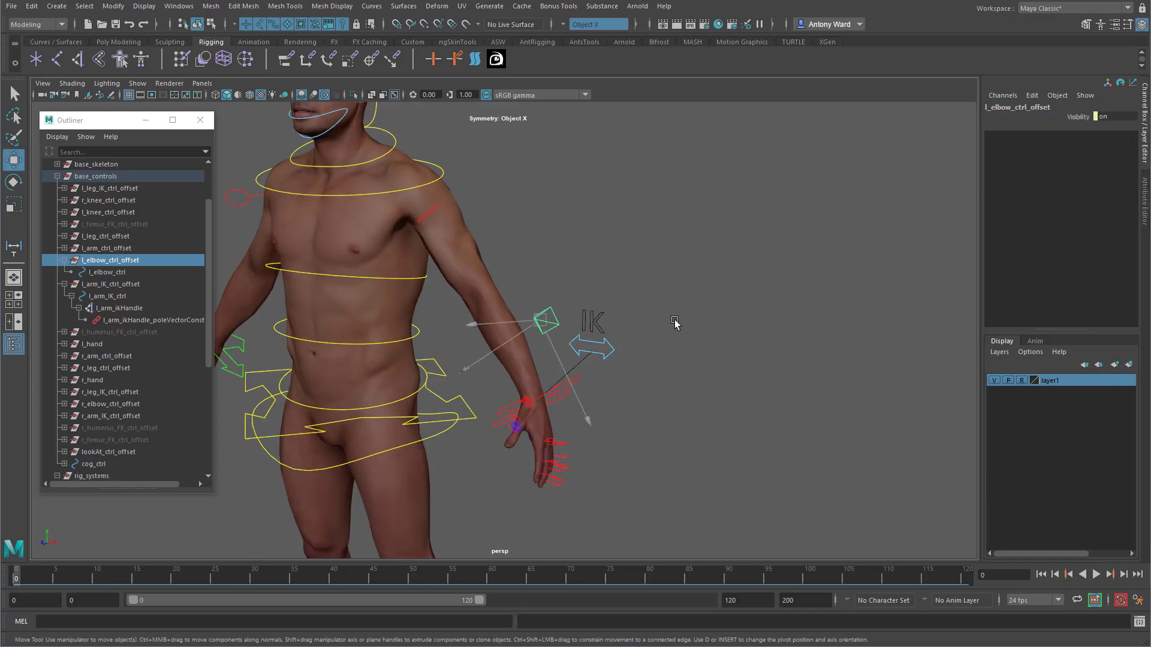
- Select l_elbow_ctrl in the viewport and check its channel values
left_click(676, 324)
left_click(552, 328)
mouse_move(515, 393)
left_mouse_down("alt")
mouse_move(540, 395)
mouse_move(519, 393)
left_mouse_up("alt")
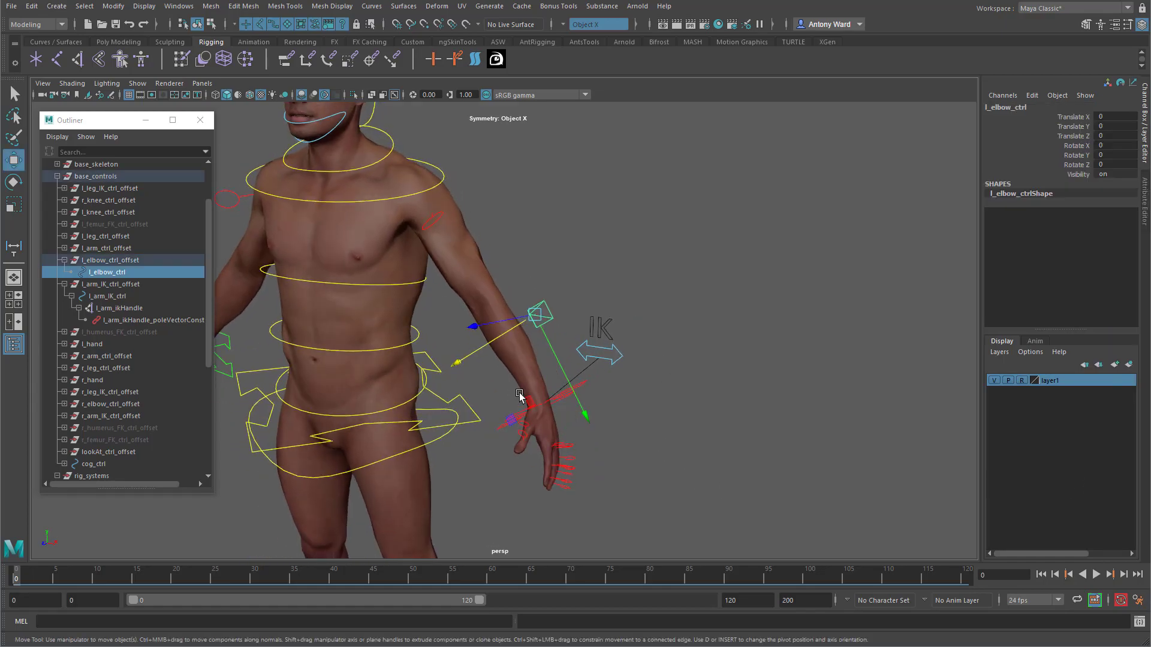
- Select l_arm_ctrl and scrub its IK FK Switch value to check how the left arm blends between IK and FK
left_click_drag(619, 345, 633, 372)
left_click(627, 359)
left_click(1074, 117)
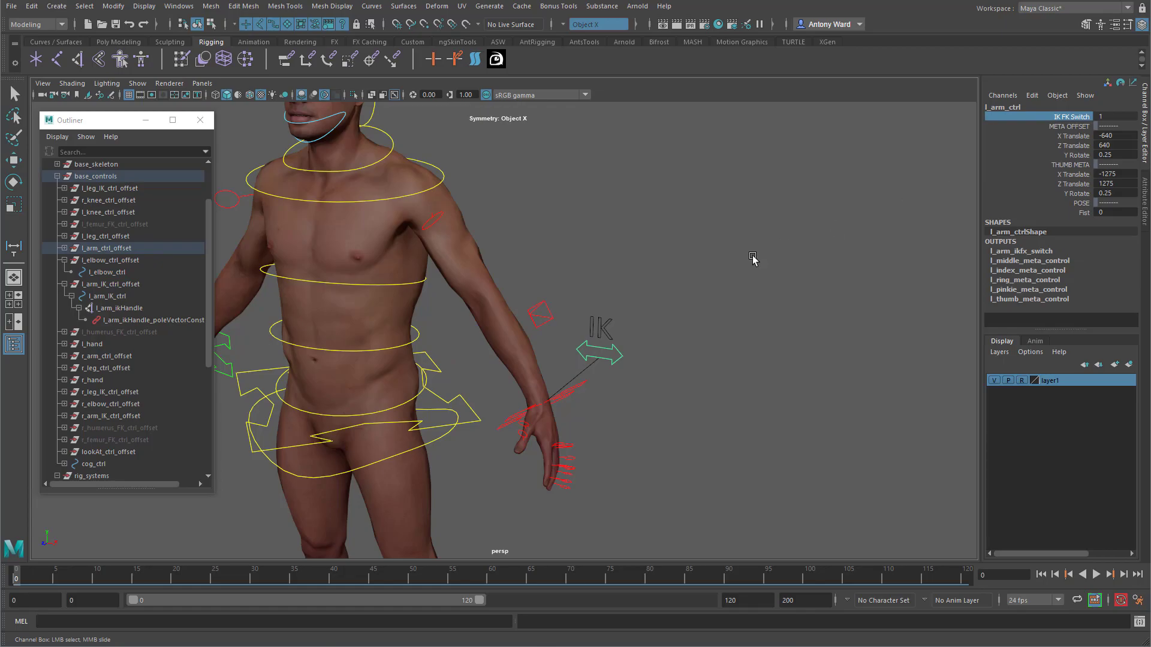
middle_click_drag(753, 256, 817, 275)
left_click_drag(671, 321, 737, 377, "alt")
right_click_drag(737, 377, 707, 386, "alt")
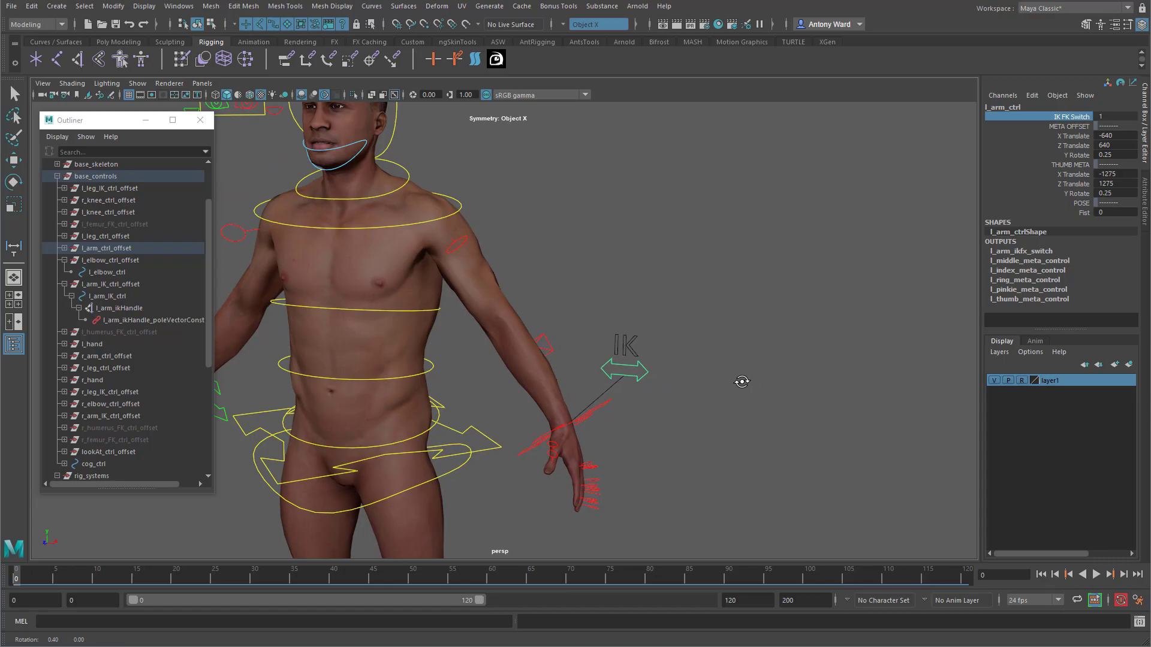
left_click_drag(743, 383, 737, 383, "alt")
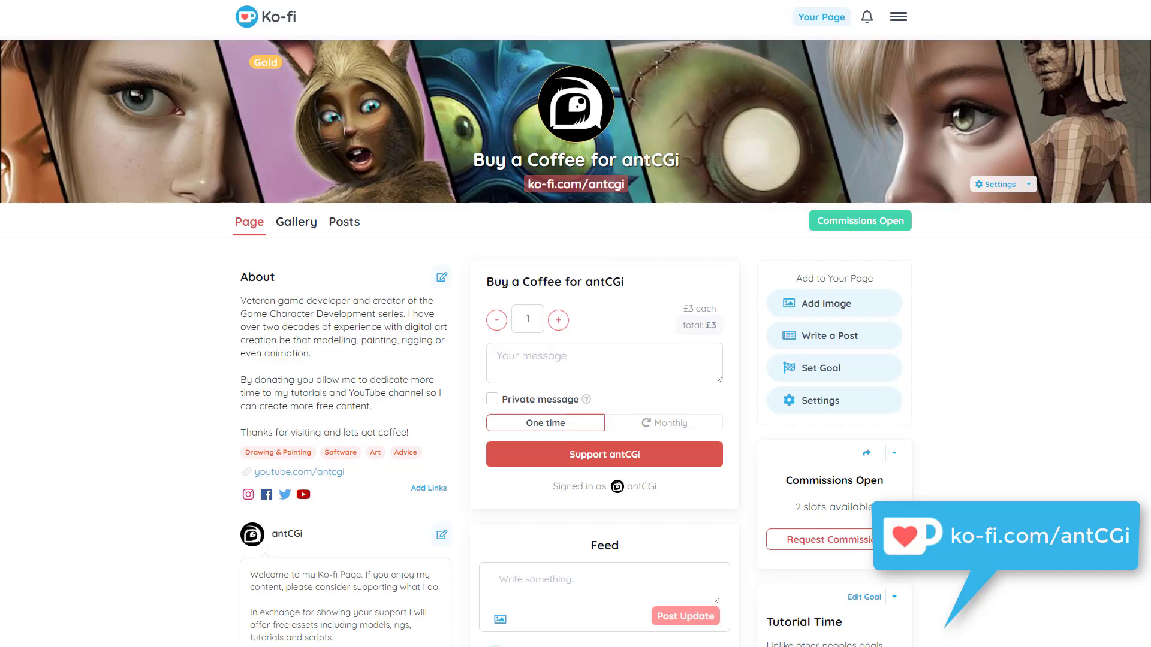
scroll(575, 341, "down", 2)
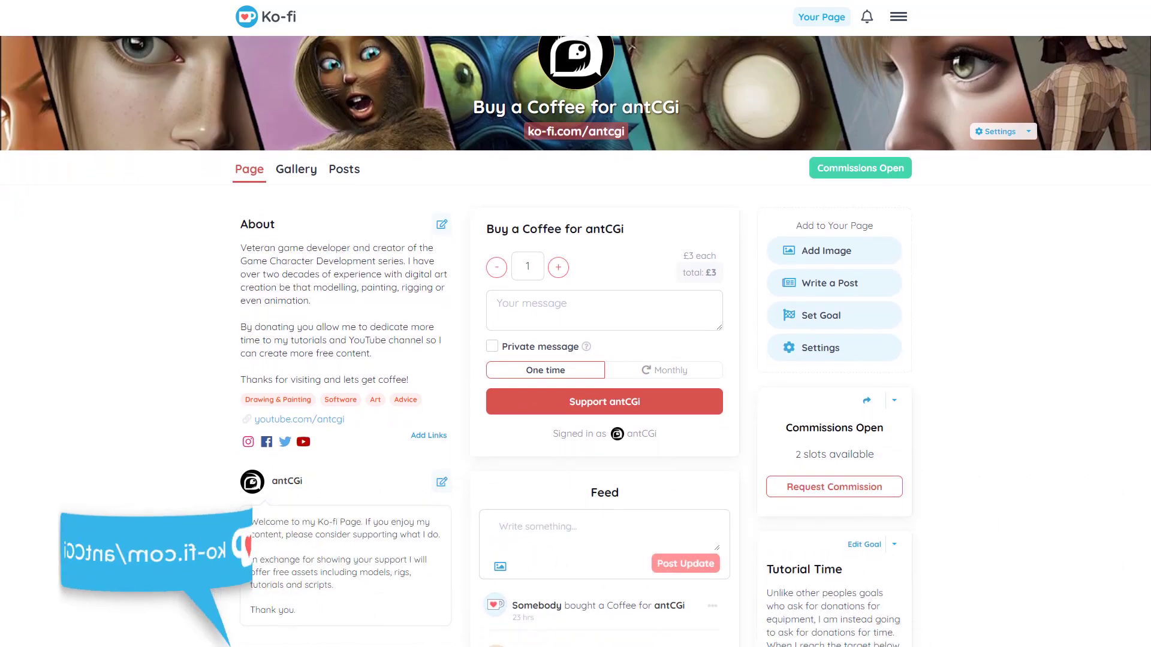
scroll(576, 342, "down", 4)
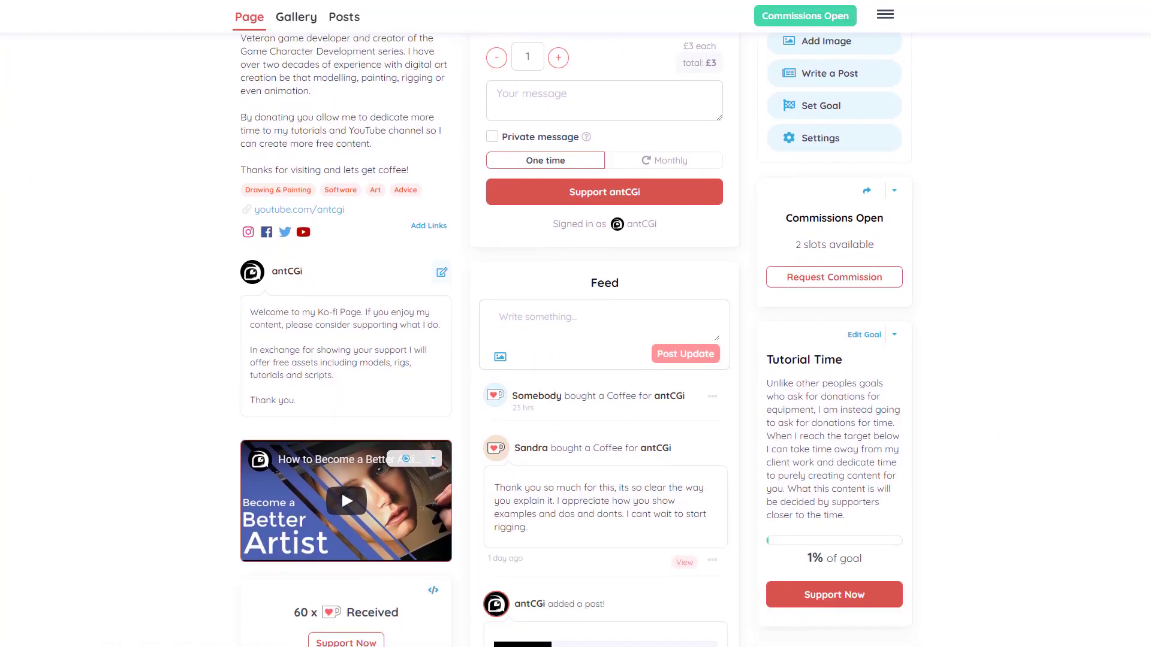